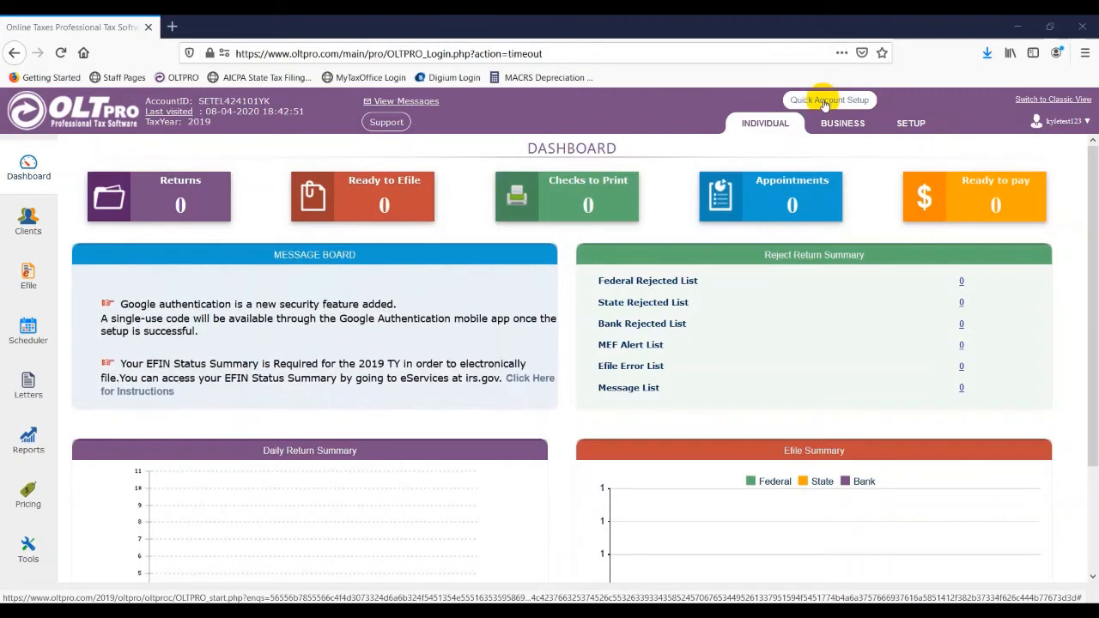
Dismiss the account configuration wizard and start adding a new preparer from Setup's preparer list
{"action": "left_click", "coordinate": [824, 102]}
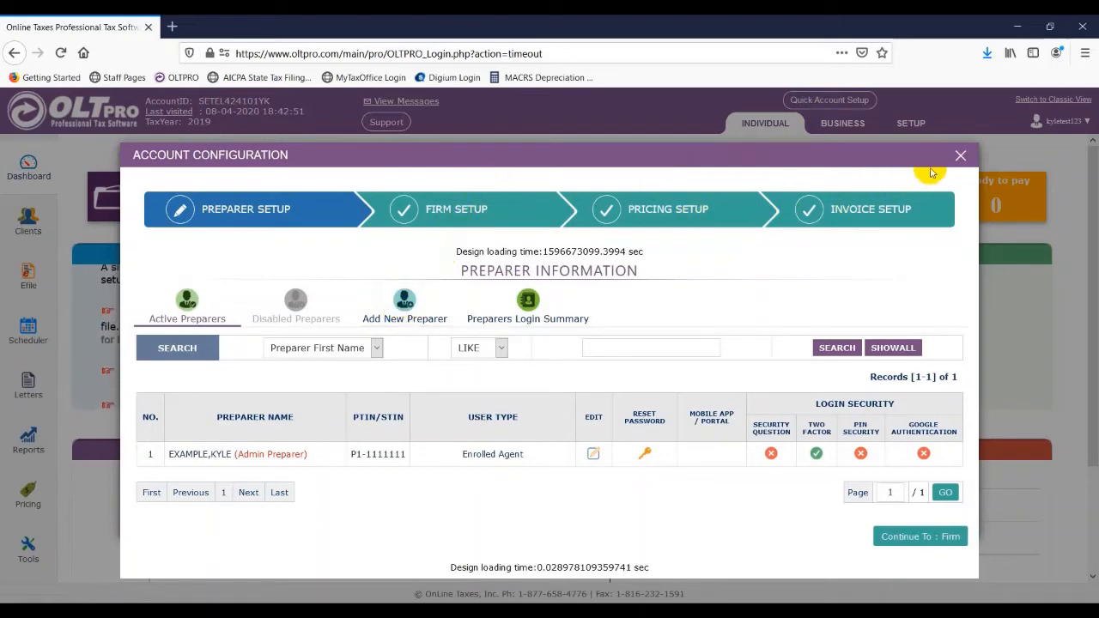
{"action": "left_click", "coordinate": [960, 157]}
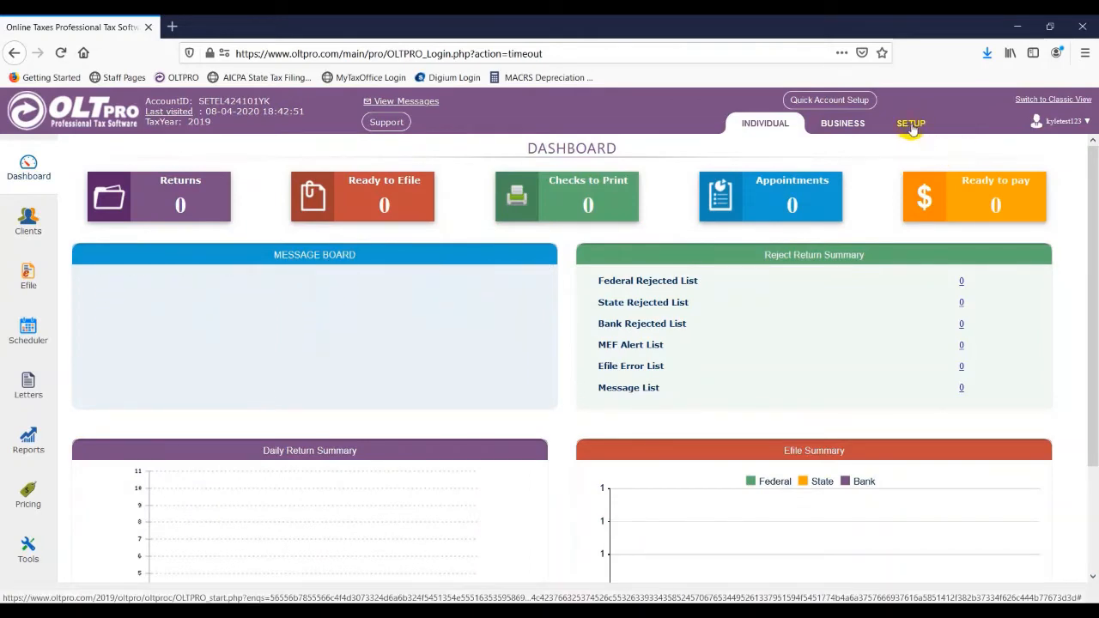
{"action": "left_click", "coordinate": [912, 124]}
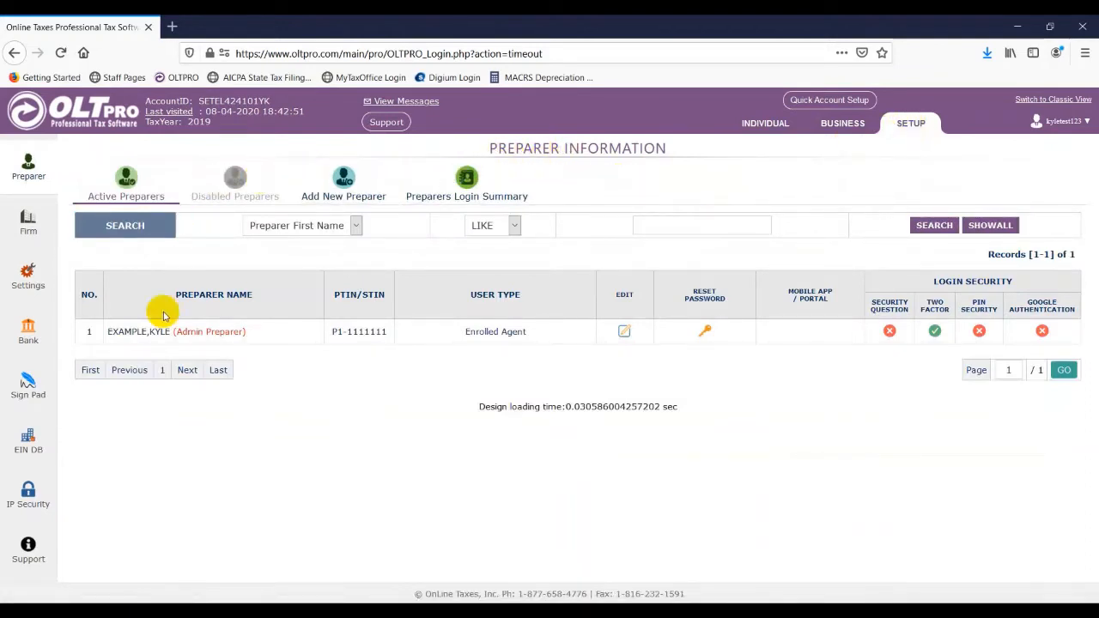
{"action": "left_click", "coordinate": [344, 181]}
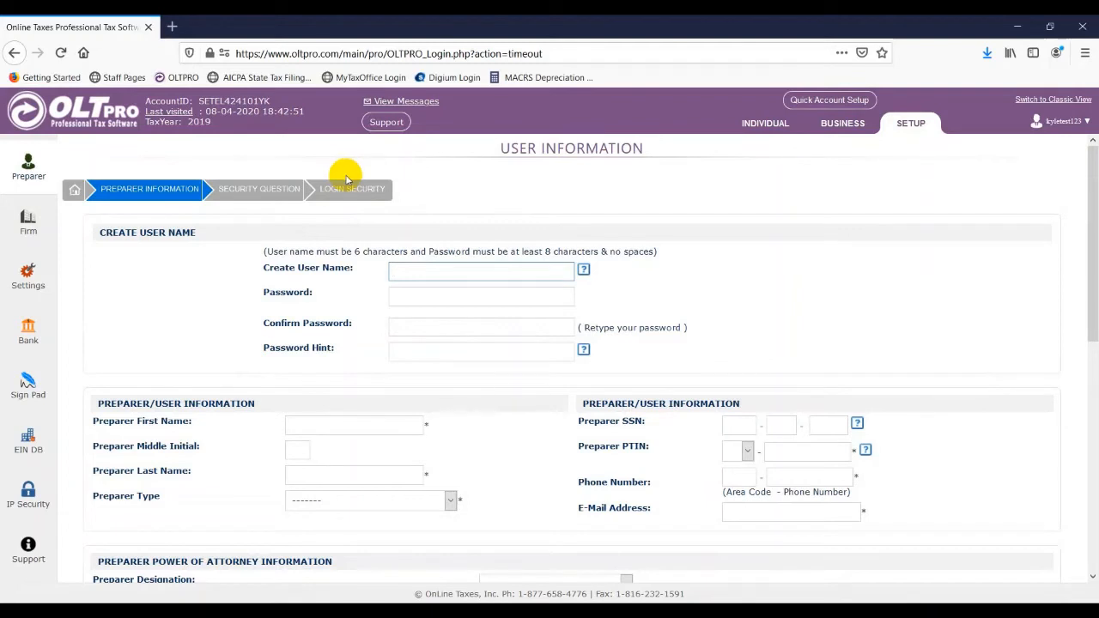
Enter the new user name, the account password and its confirmation, and password hint 'city'
{"action": "key", "text": "Tab"}
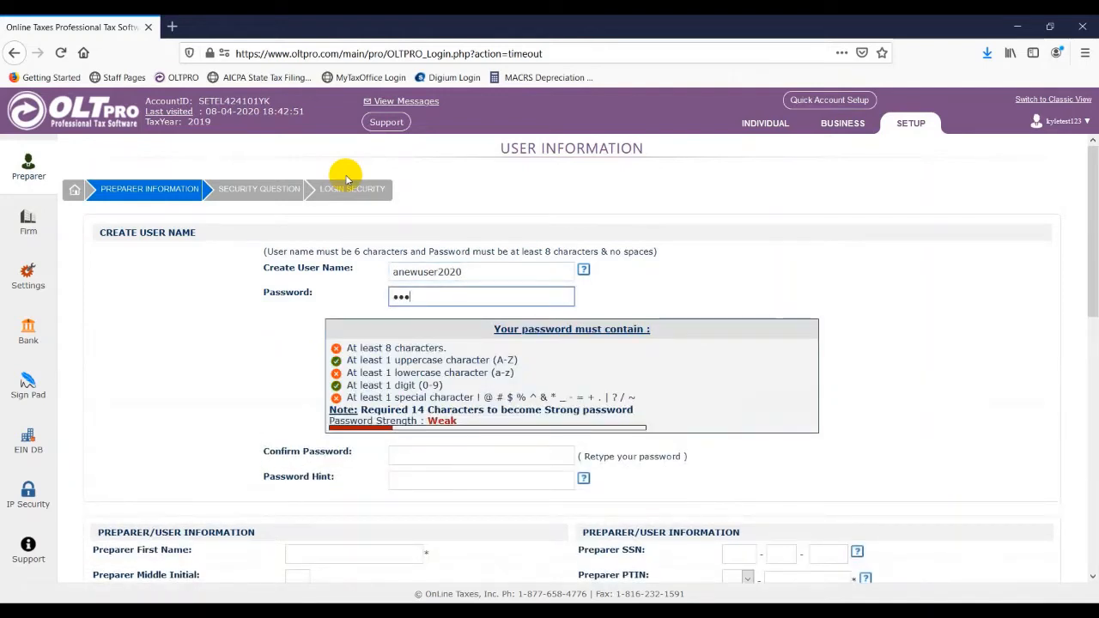
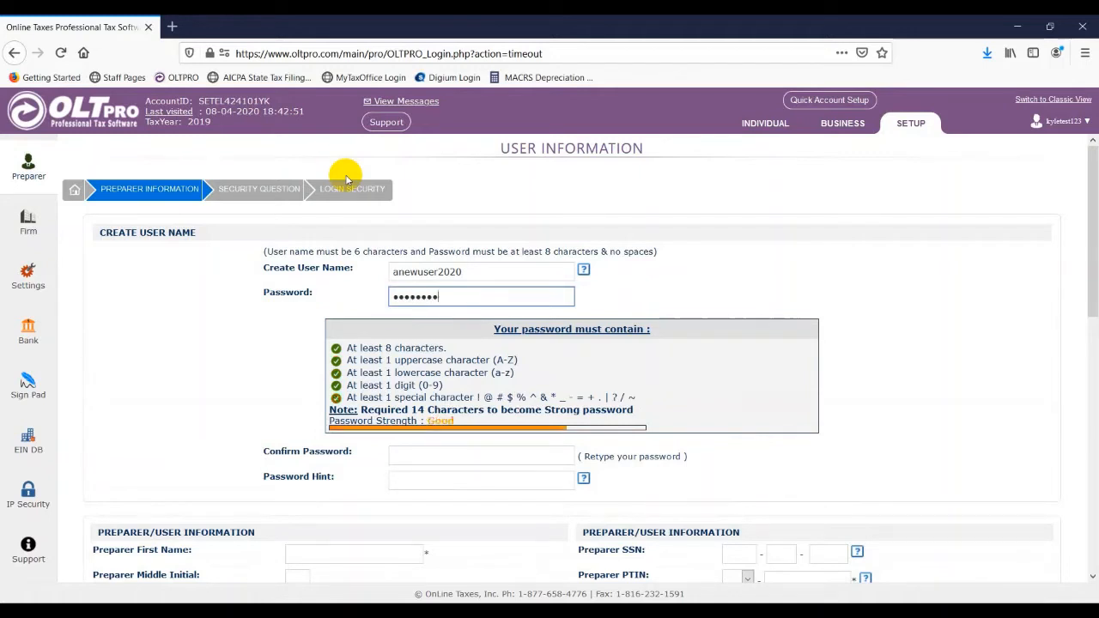
{"action": "key", "text": "Tab"}
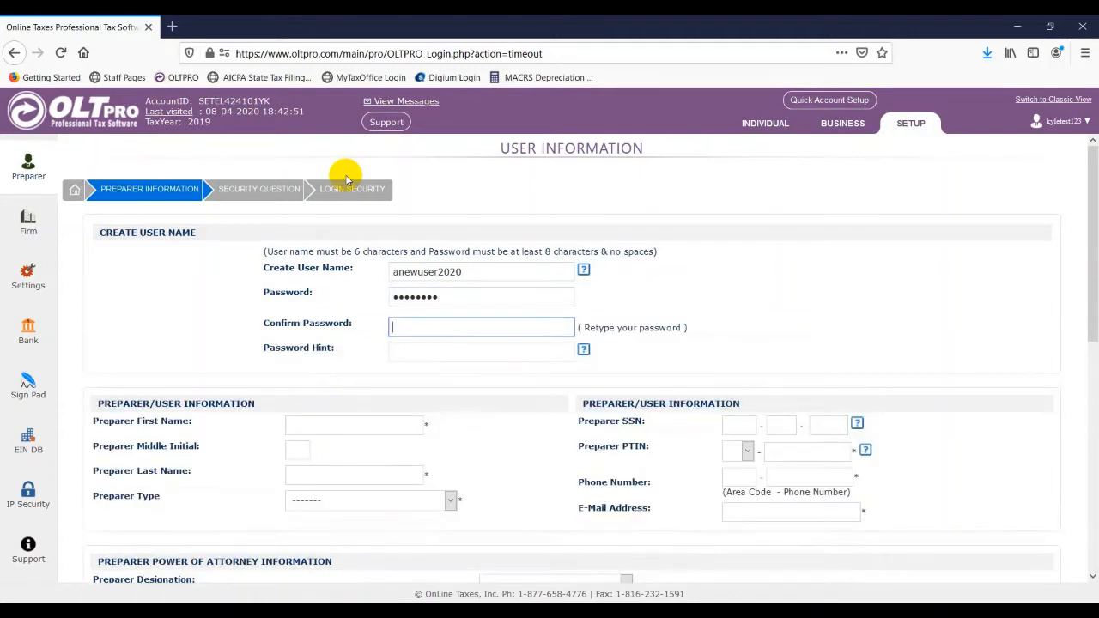
{"action": "key", "text": "Tab"}
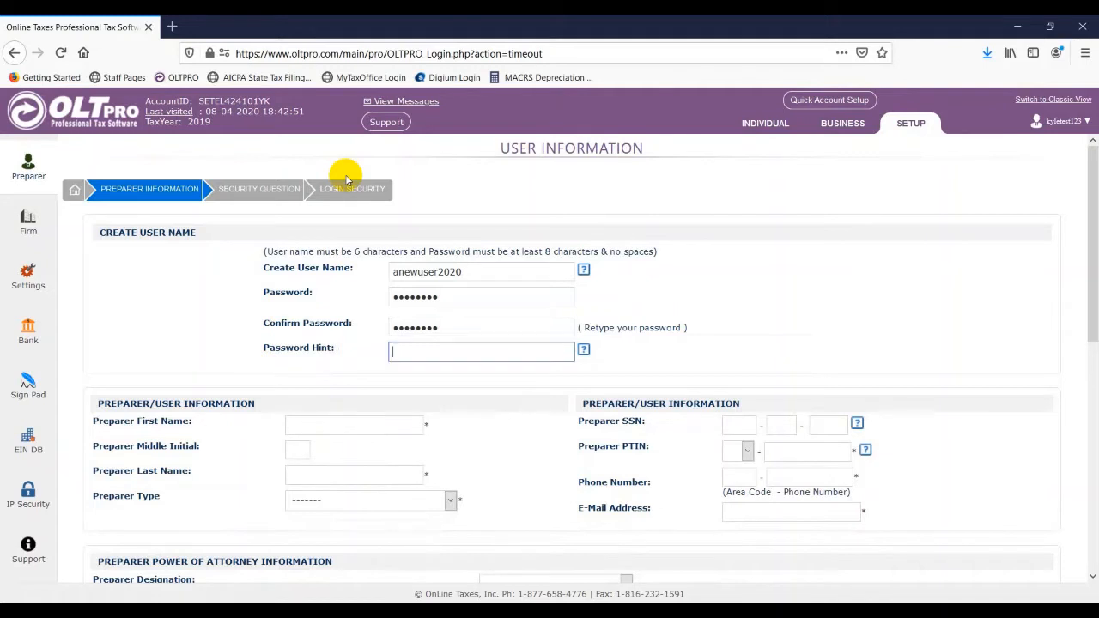
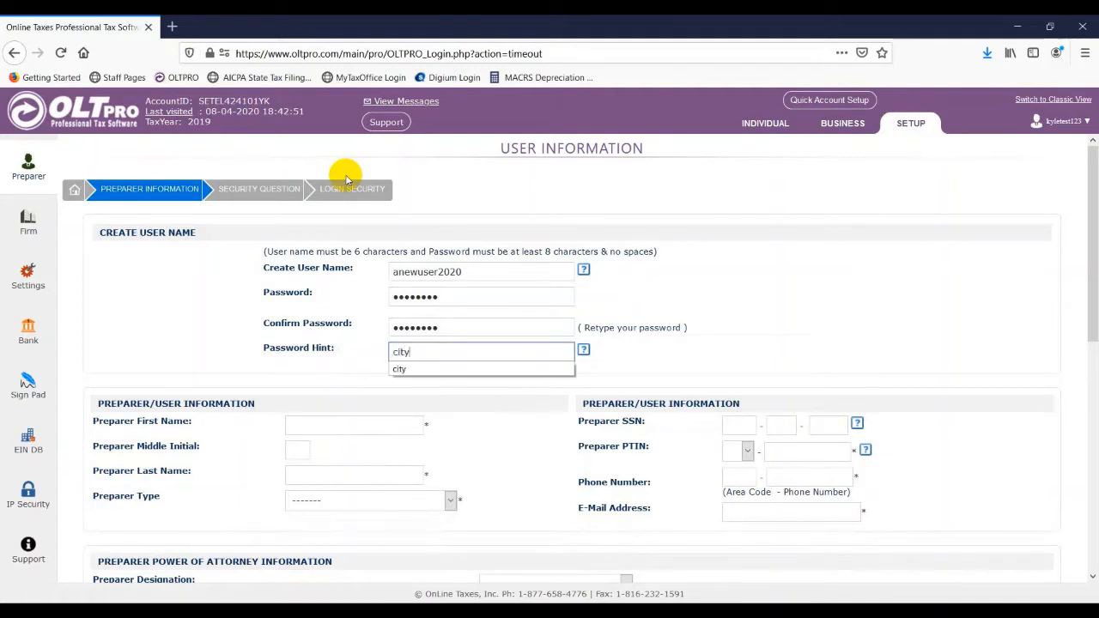
{"action": "key", "text": "Tab"}
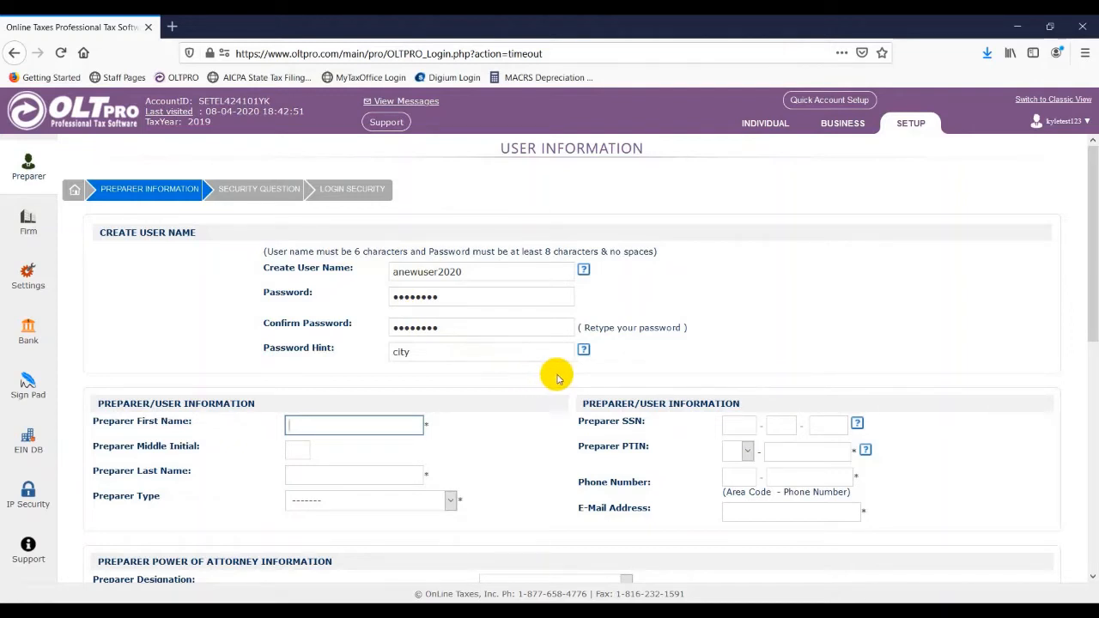
Fill in the preparer's first and last name
{"action": "mouse_move", "coordinate": [584, 352]}
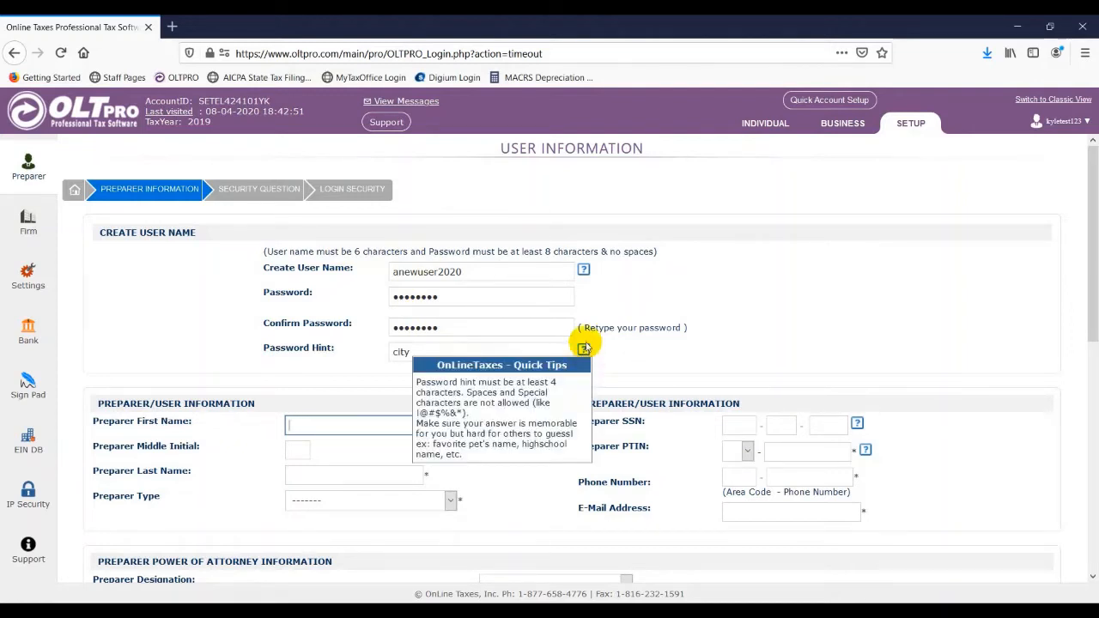
{"action": "mouse_move", "coordinate": [584, 271]}
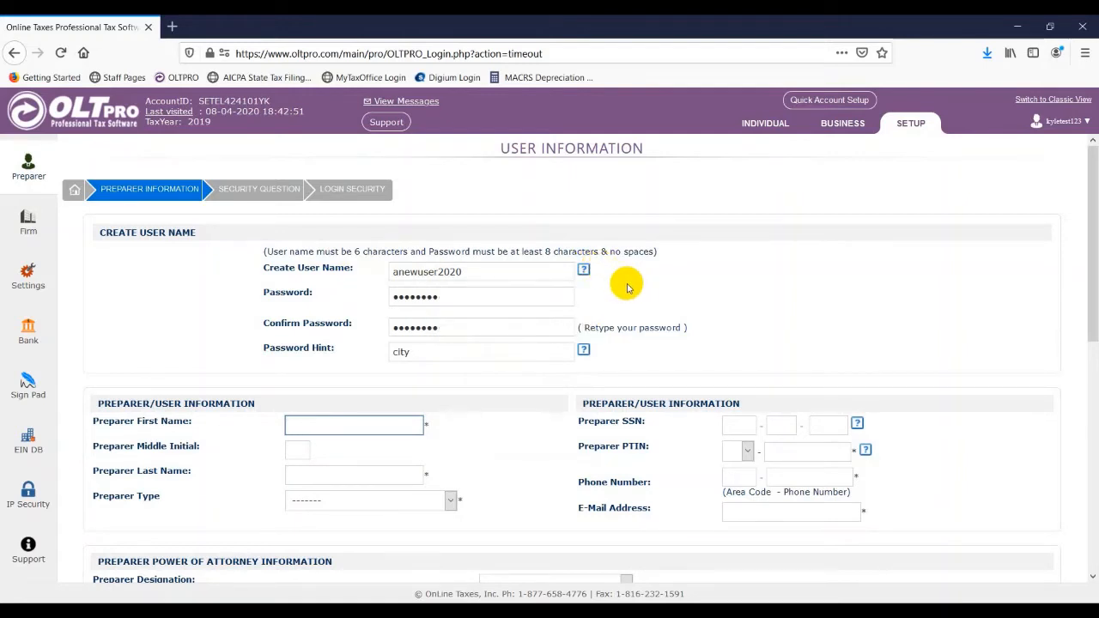
{"action": "type", "text": "New"}
{"action": "key", "text": "Tab"}
{"action": "key", "text": "Tab"}
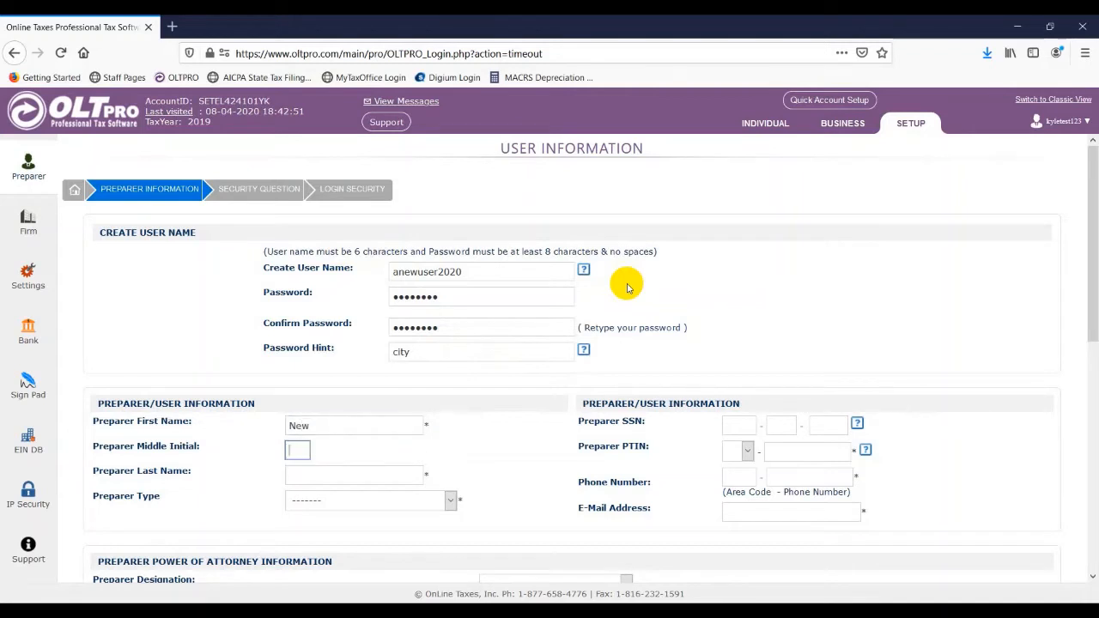
{"action": "type", "text": "User"}
{"action": "key", "text": "Tab"}
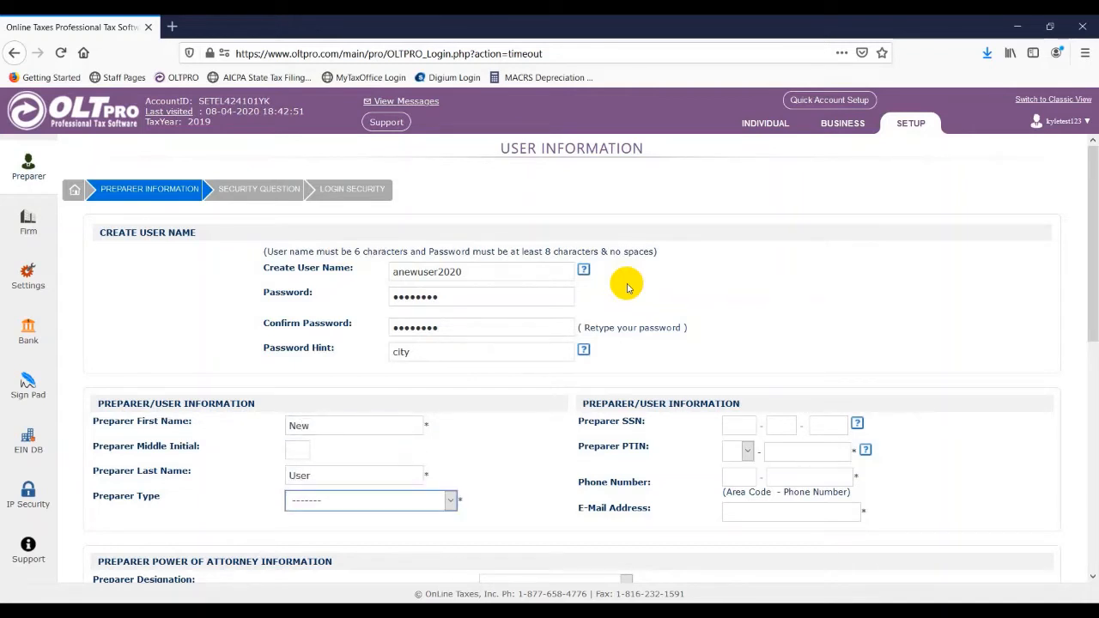
Set preparer type to Enrolled Agent and enter the P-prefixed PTIN, phone number and e-mail address
{"action": "key", "text": "e"}
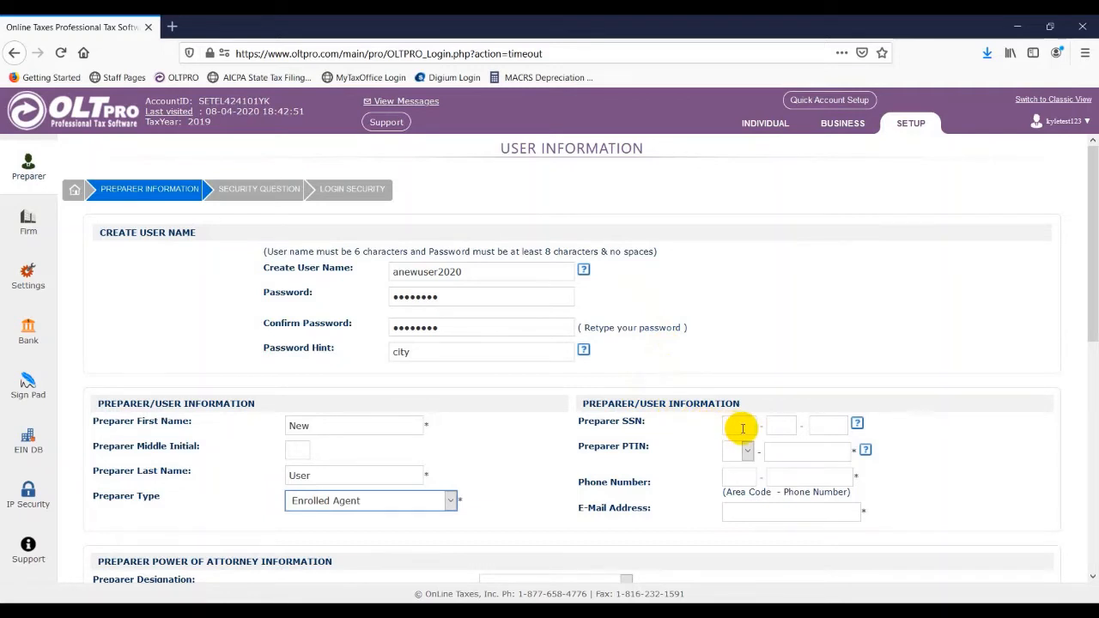
{"action": "key", "text": "Tab"}
{"action": "key", "text": "Tab"}
{"action": "key", "text": "Tab"}
{"action": "key", "text": "Tab"}
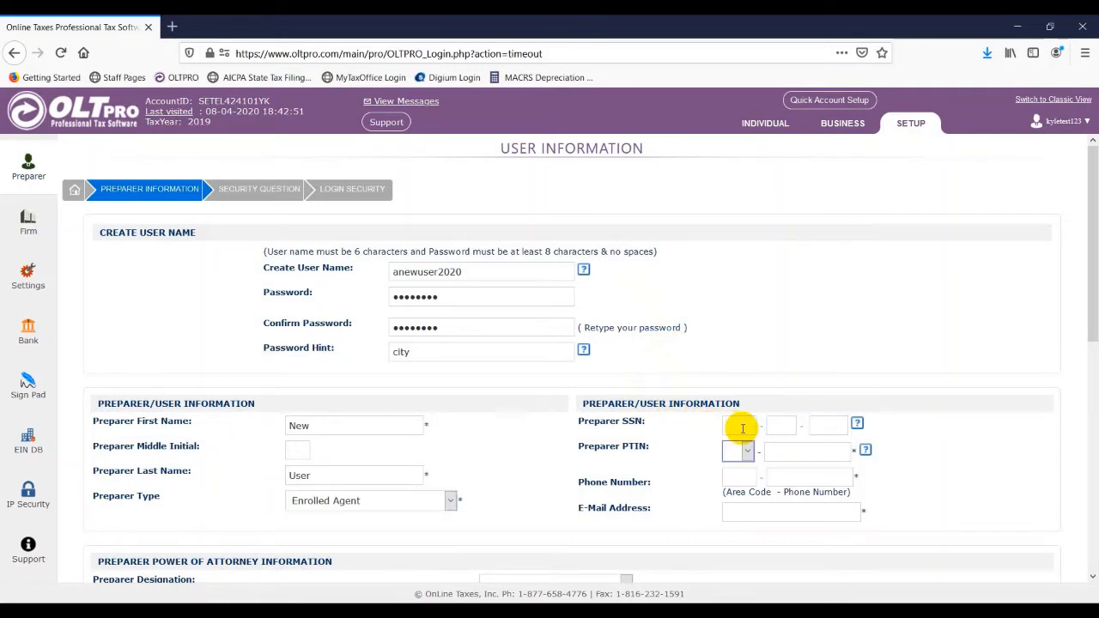
{"action": "key", "text": "p"}
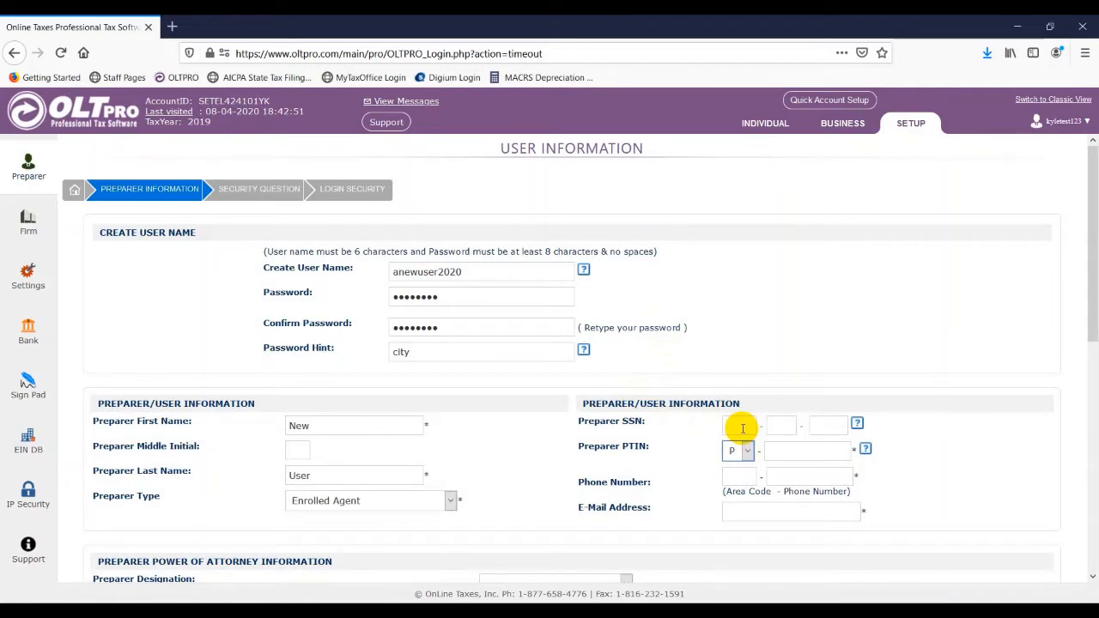
{"action": "key", "text": "Tab"}
{"action": "type", "text": "33333333"}
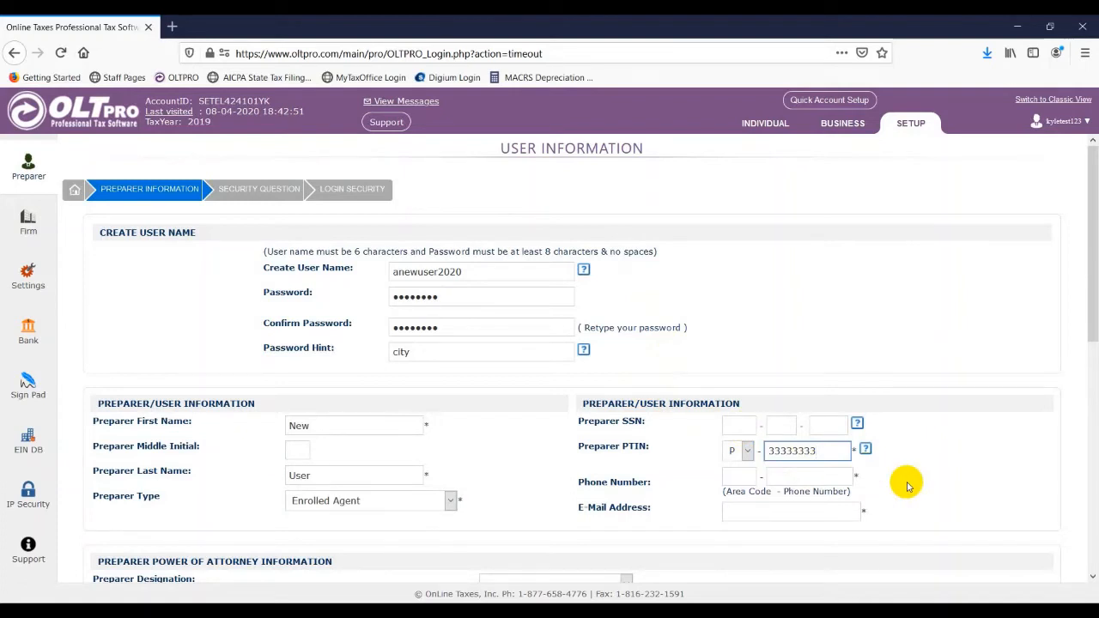
{"action": "key", "text": "Tab"}
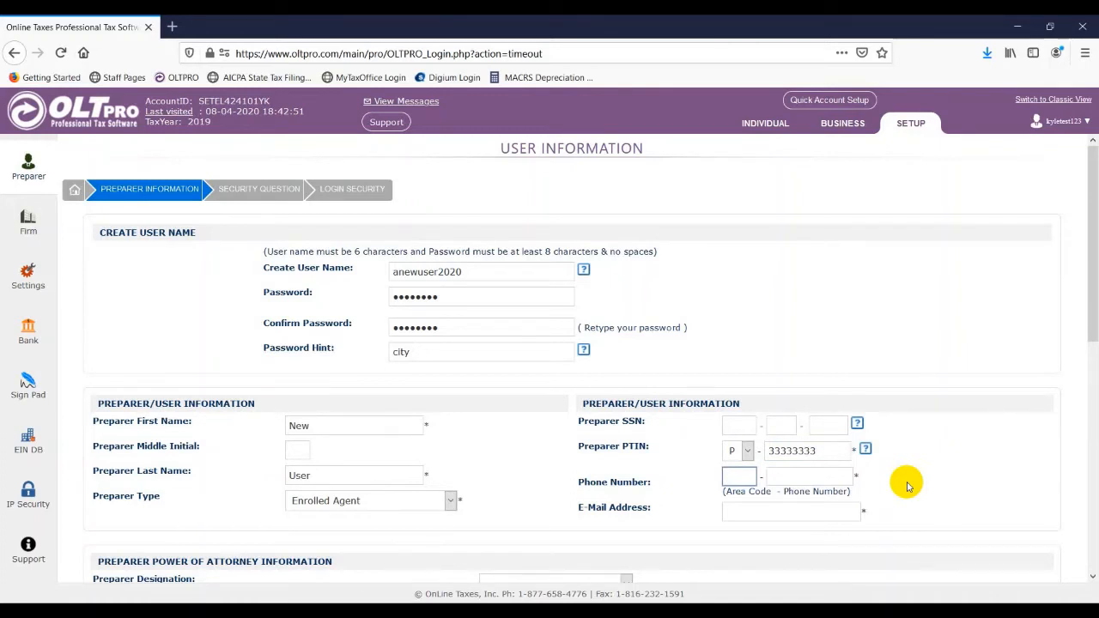
{"action": "type", "text": "888"}
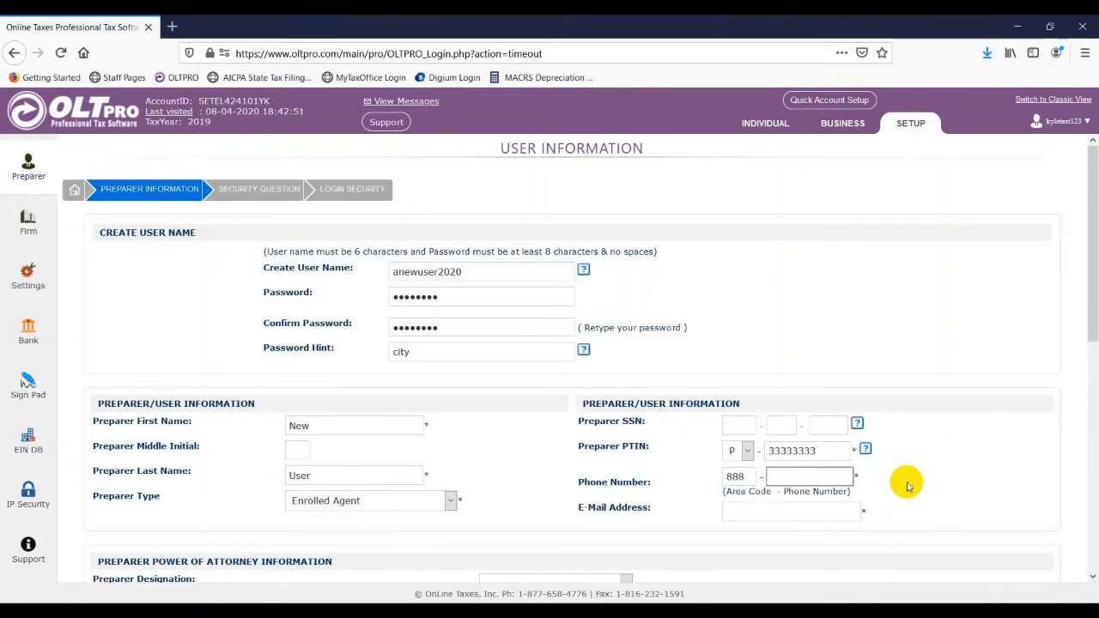
{"action": "type", "text": "5551234"}
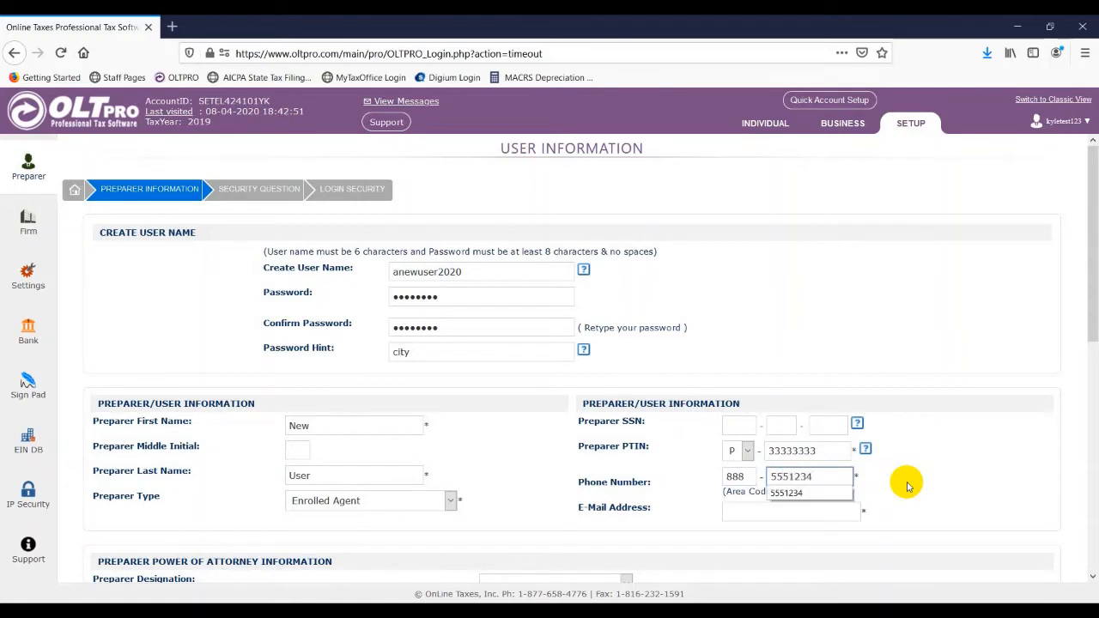
{"action": "key", "text": "Tab"}
{"action": "type", "text": "anew"}
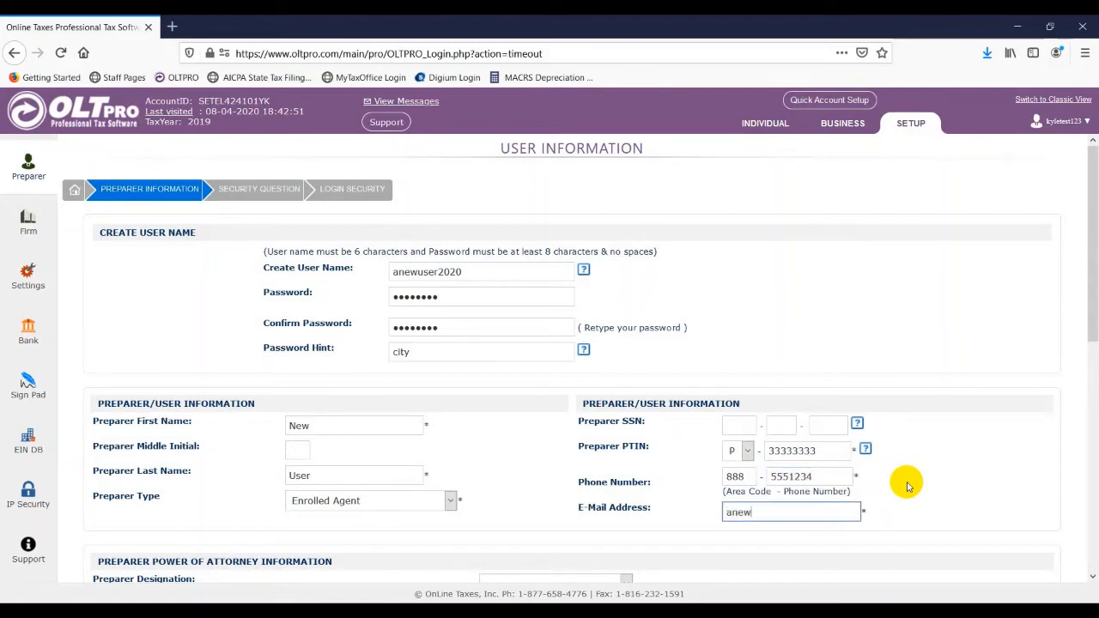
{"action": "type", "text": "@email.com"}
Set the user option 'list all the taxpayers to this user' to No
{"action": "scroll", "coordinate": [900, 378], "scroll_direction": "down", "scroll_amount": 1}
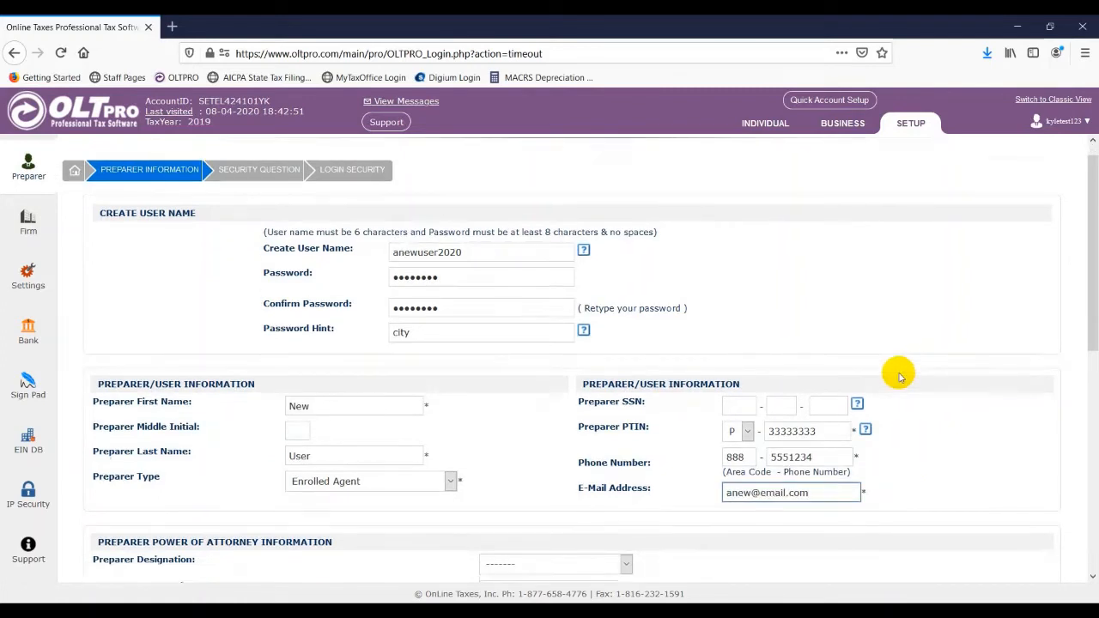
{"action": "scroll", "coordinate": [900, 378], "scroll_direction": "down", "scroll_amount": 5}
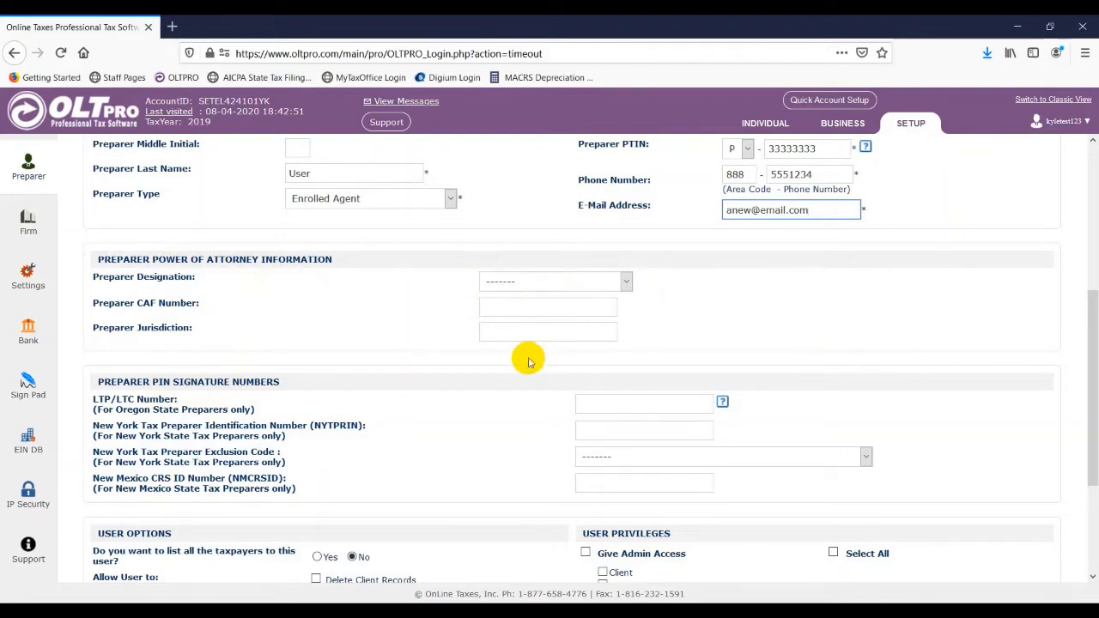
{"action": "scroll", "coordinate": [528, 359], "scroll_direction": "down", "scroll_amount": 2}
{"action": "scroll", "coordinate": [527, 359], "scroll_direction": "down", "scroll_amount": 2}
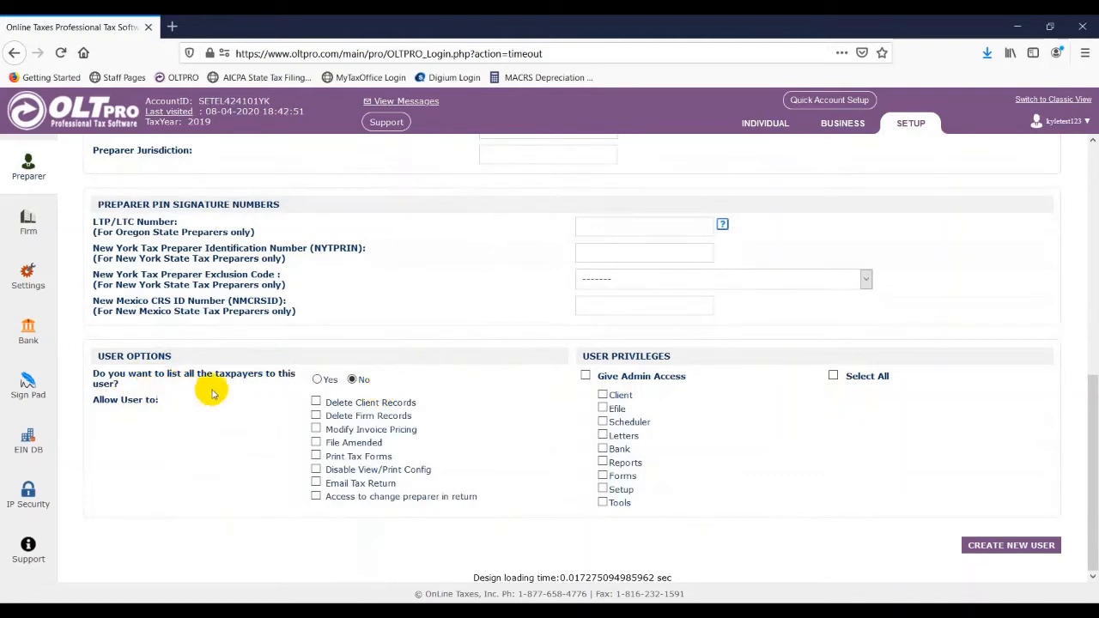
{"action": "left_click", "coordinate": [317, 379]}
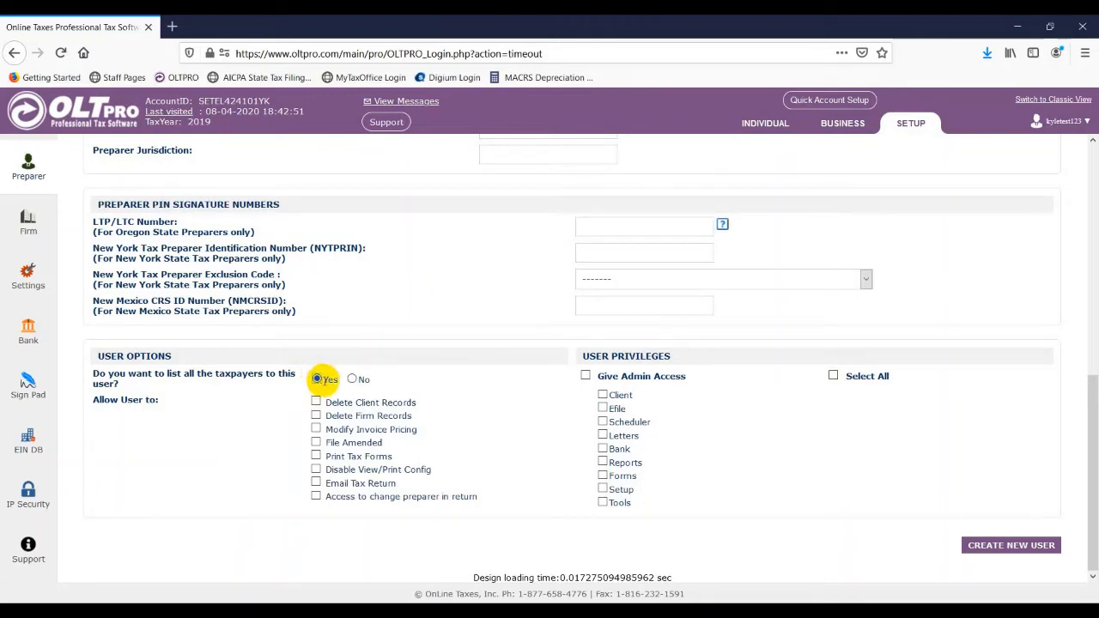
{"action": "left_click", "coordinate": [352, 380]}
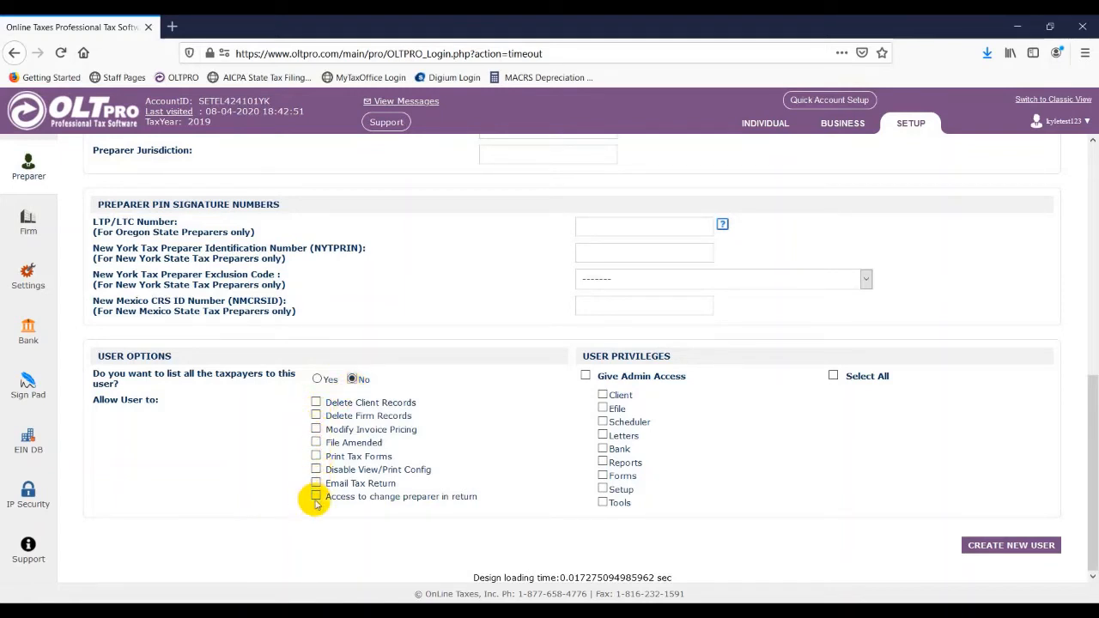
Tick File Amended, Print Tax Forms and Email Tax Return under User Options
{"action": "left_click", "coordinate": [316, 443]}
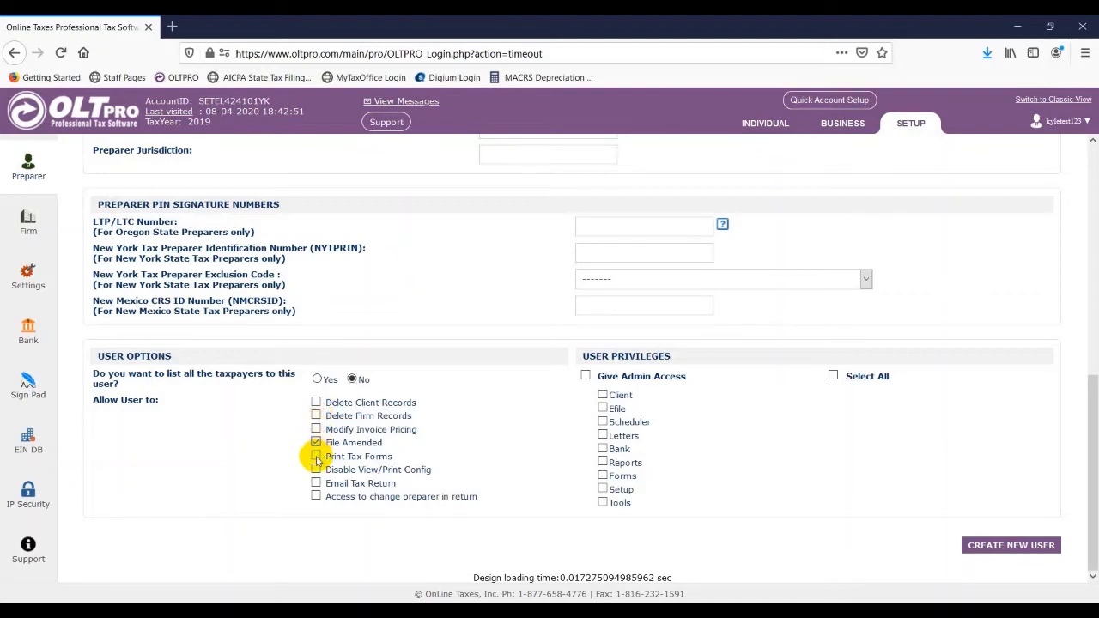
{"action": "left_click", "coordinate": [316, 457]}
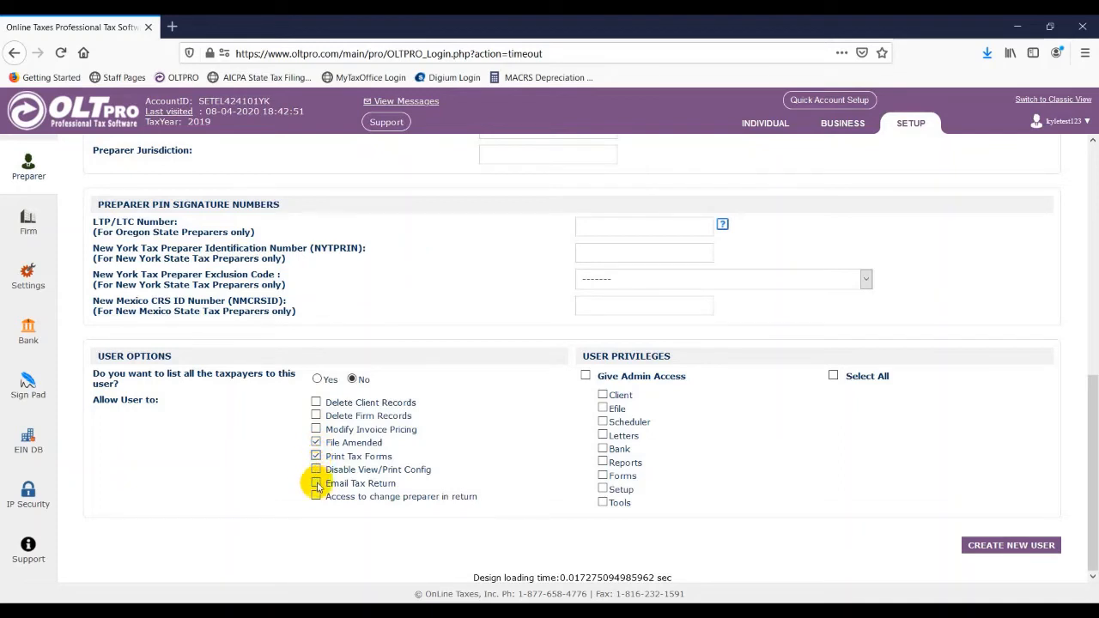
{"action": "left_click", "coordinate": [316, 484]}
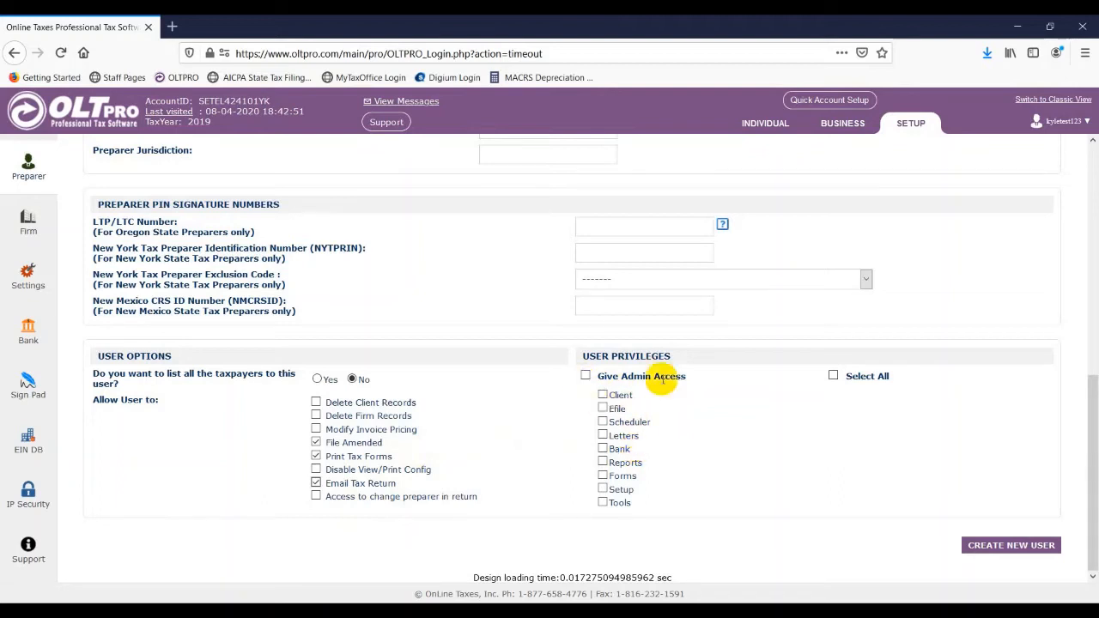
Tick the Client, Efile, Letters and Reports privileges and create the new user
{"action": "left_click", "coordinate": [603, 395]}
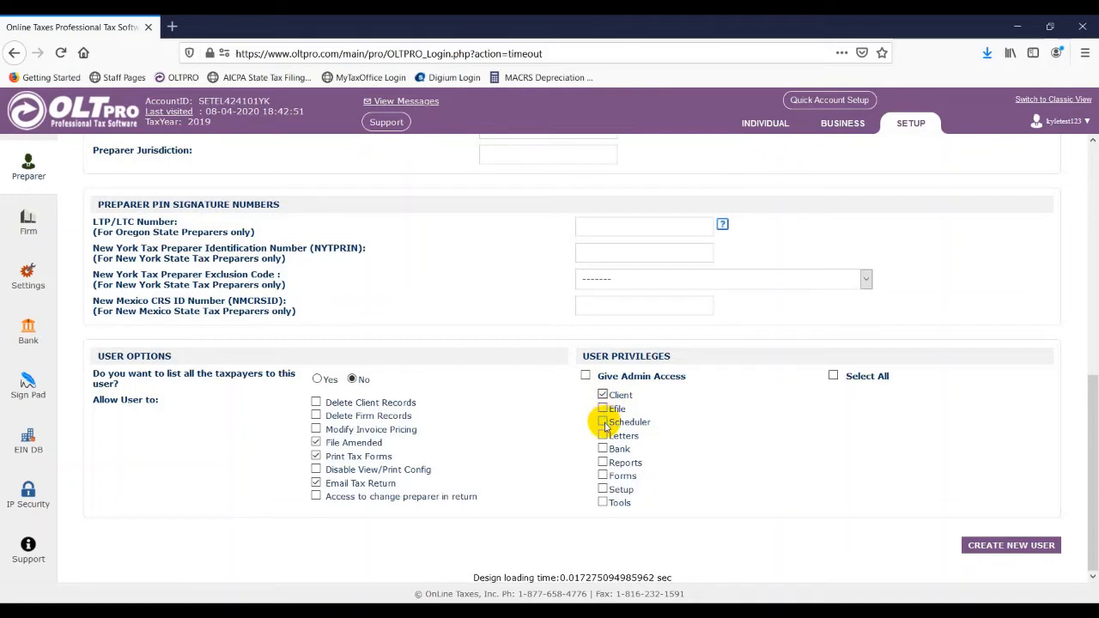
{"action": "left_click", "coordinate": [603, 408]}
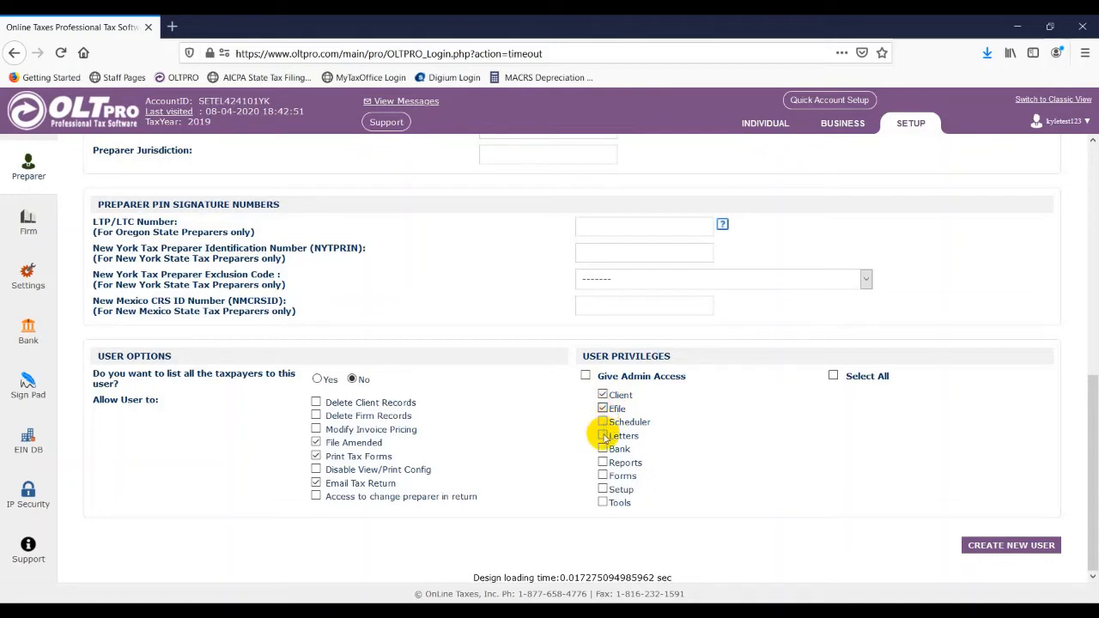
{"action": "left_click", "coordinate": [604, 436]}
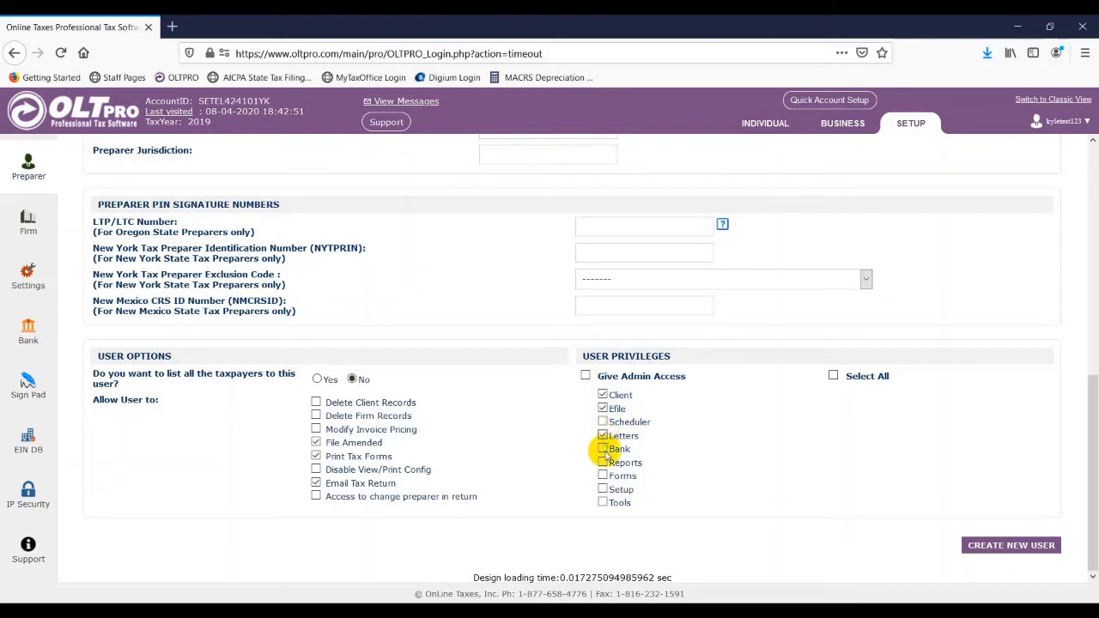
{"action": "left_click", "coordinate": [603, 463]}
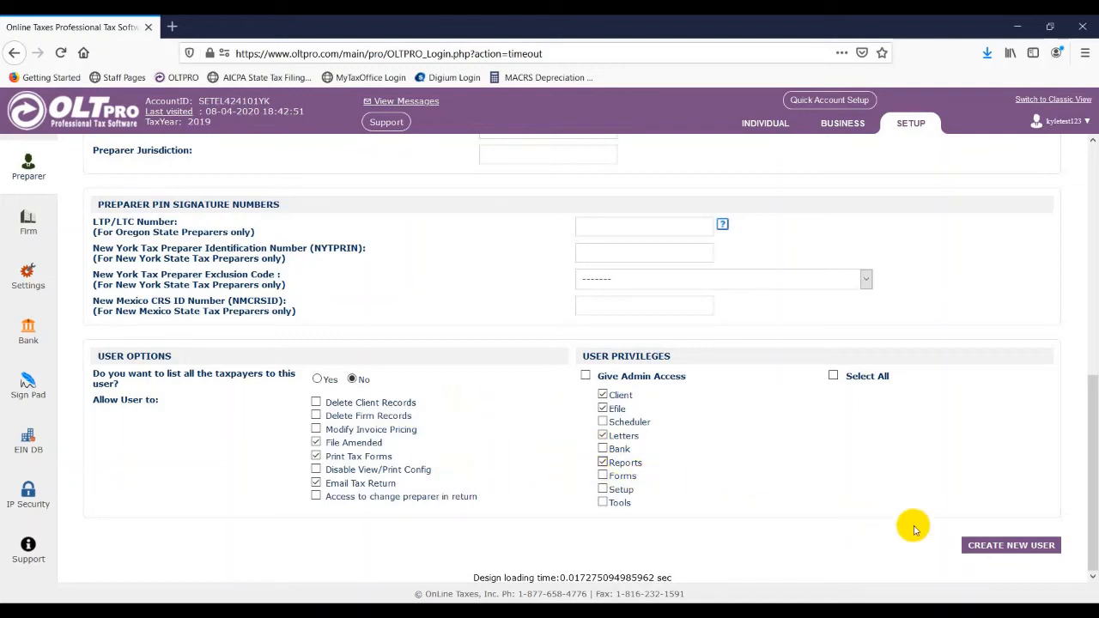
{"action": "left_click", "coordinate": [994, 546]}
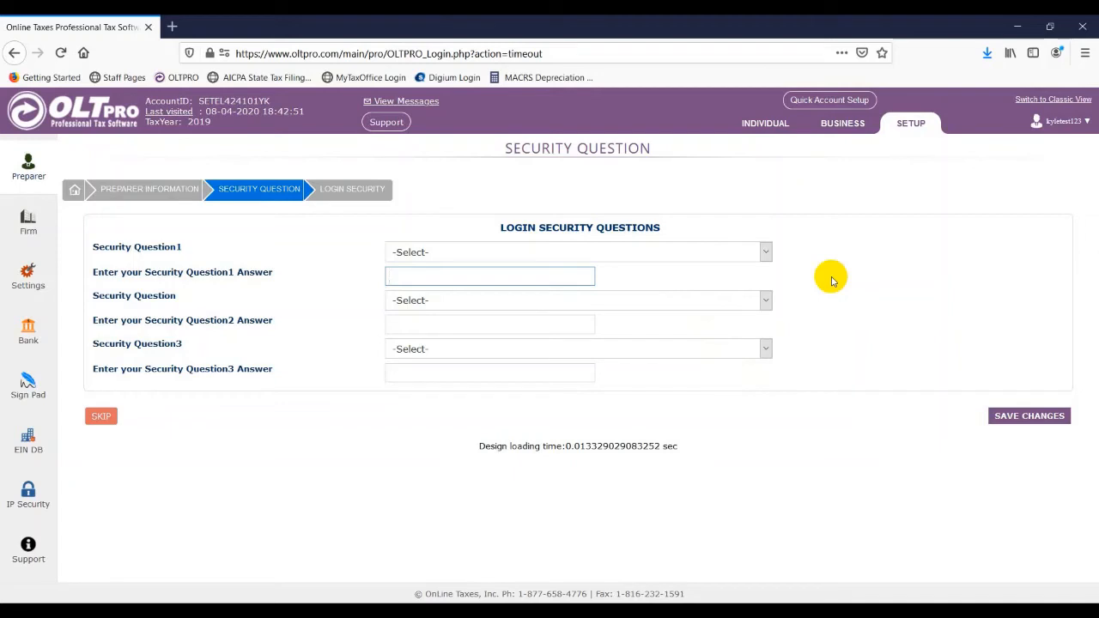
Choose childhood nickname, father's middle name and first job's company as the three security questions
{"action": "left_click", "coordinate": [765, 252]}
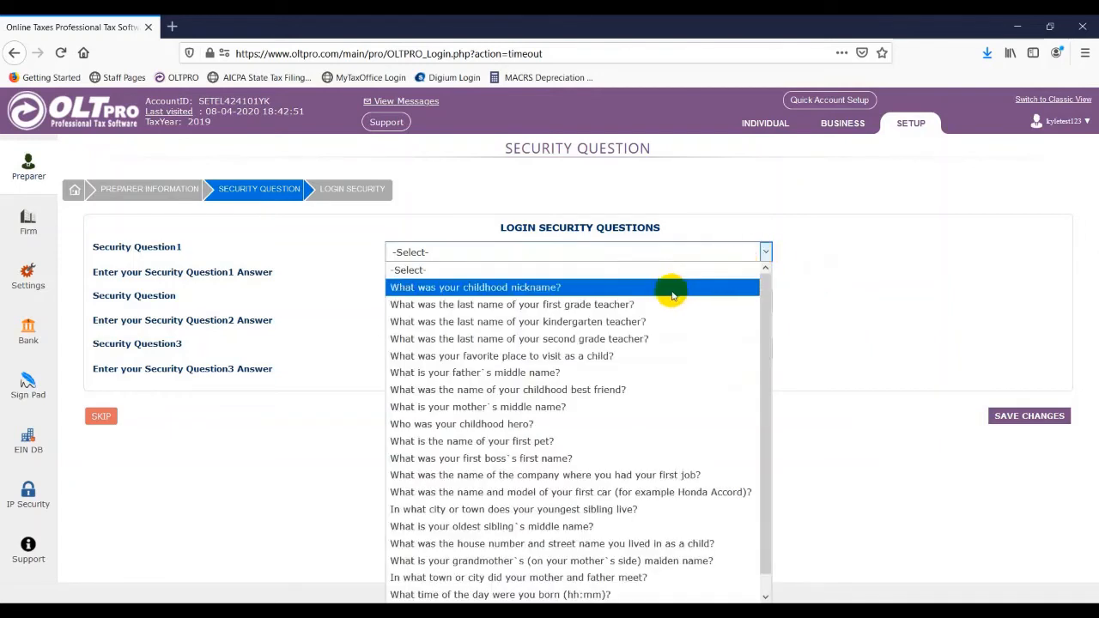
{"action": "left_click", "coordinate": [672, 296]}
{"action": "left_click", "coordinate": [761, 303]}
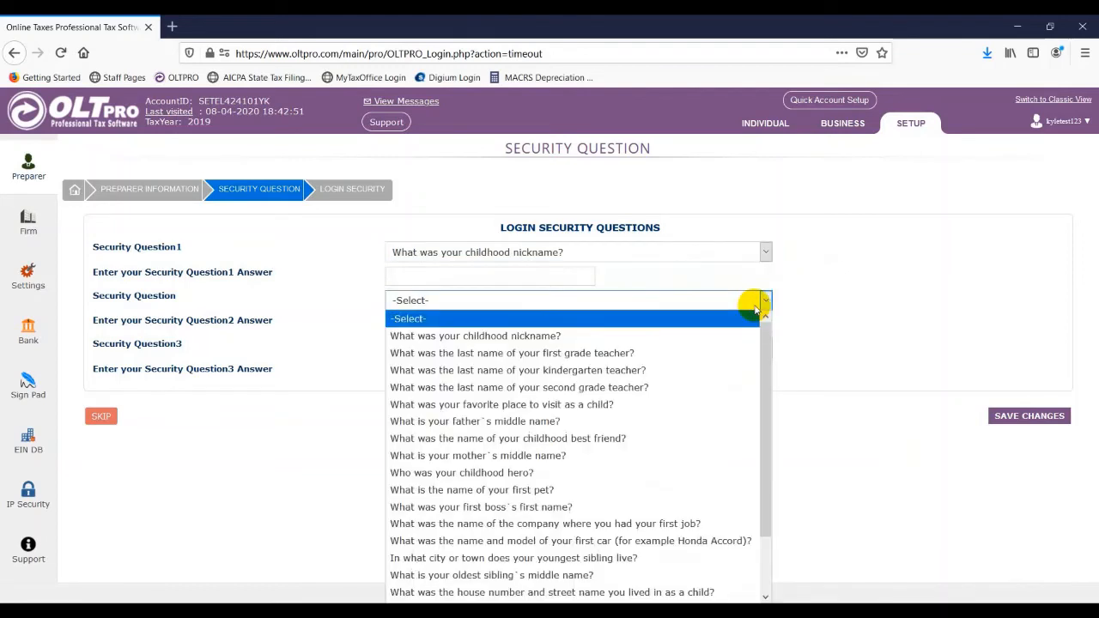
{"action": "left_click", "coordinate": [676, 421]}
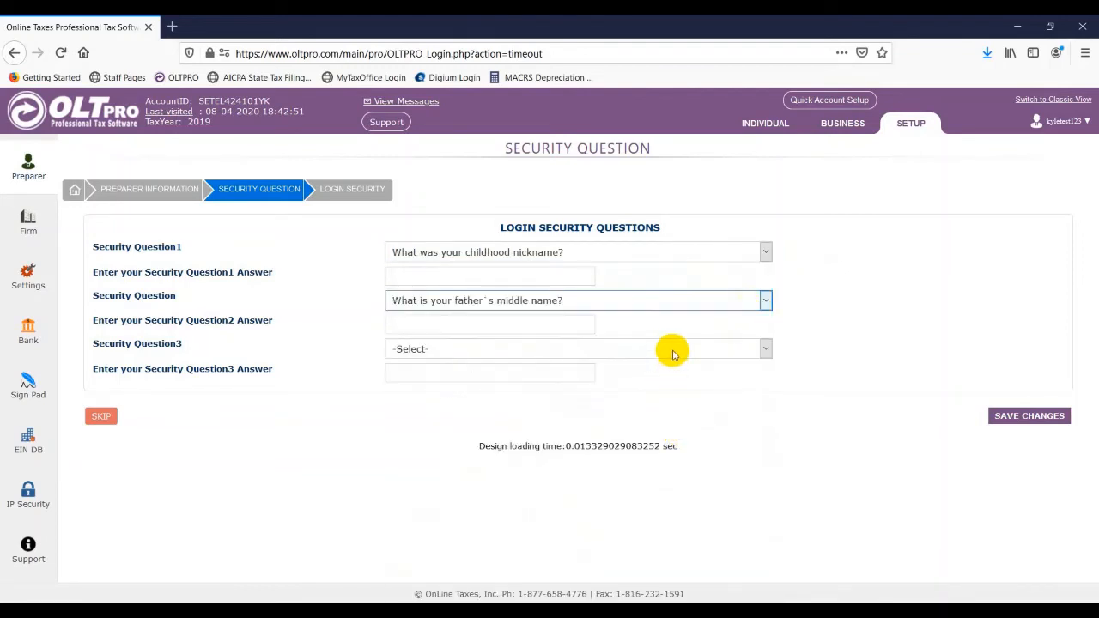
{"action": "left_click", "coordinate": [672, 351]}
{"action": "left_click", "coordinate": [650, 295]}
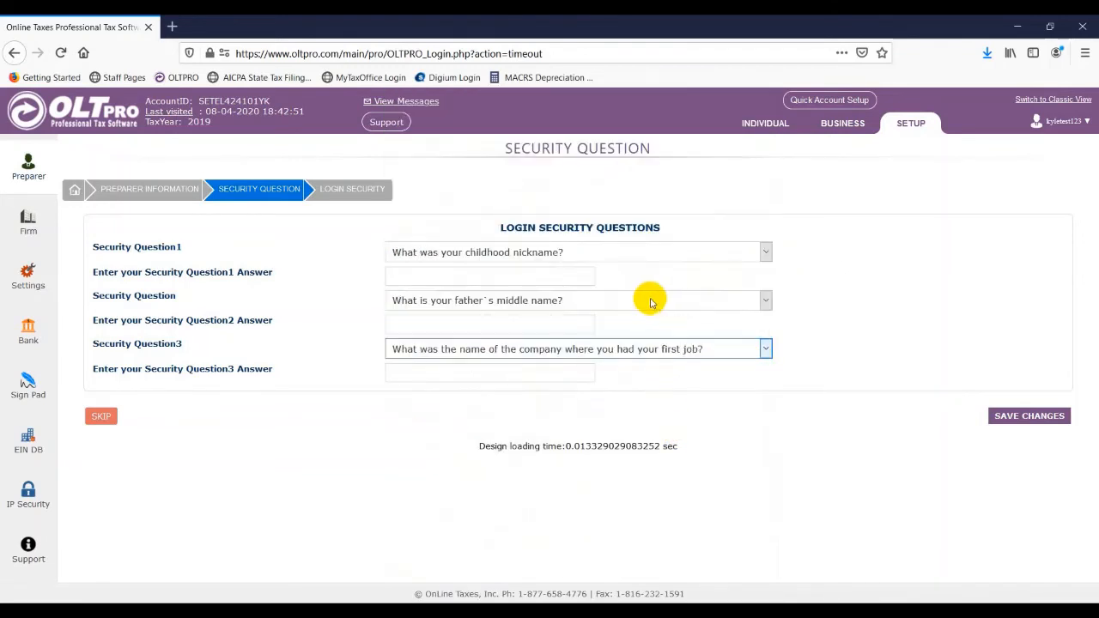
Type an answer for each of the three security questions
{"action": "left_click", "coordinate": [534, 278]}
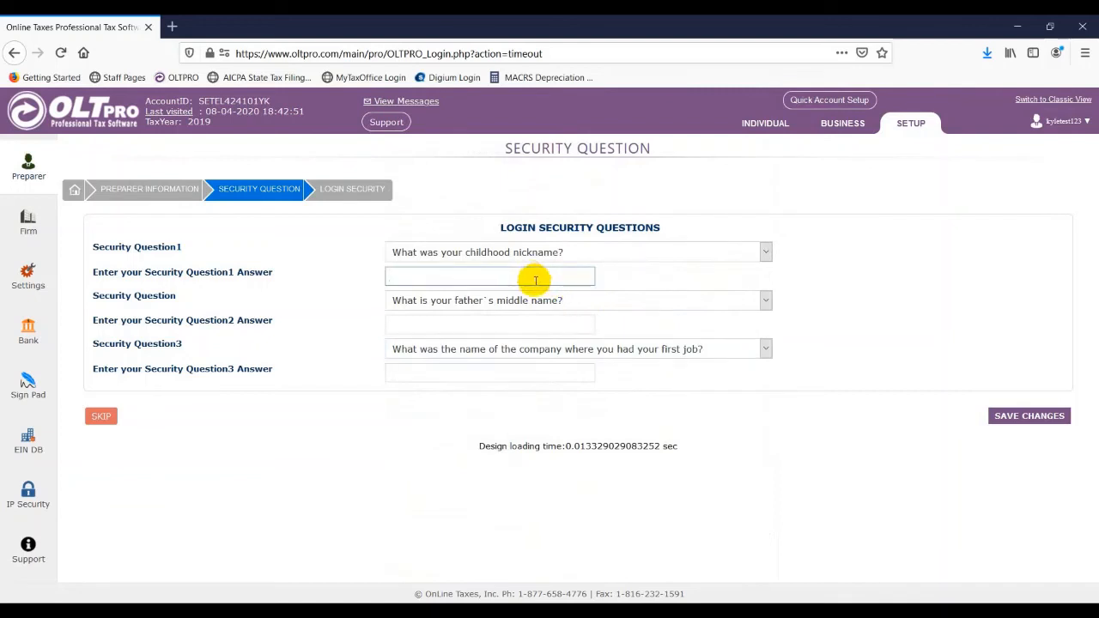
{"action": "key", "text": "Tab"}
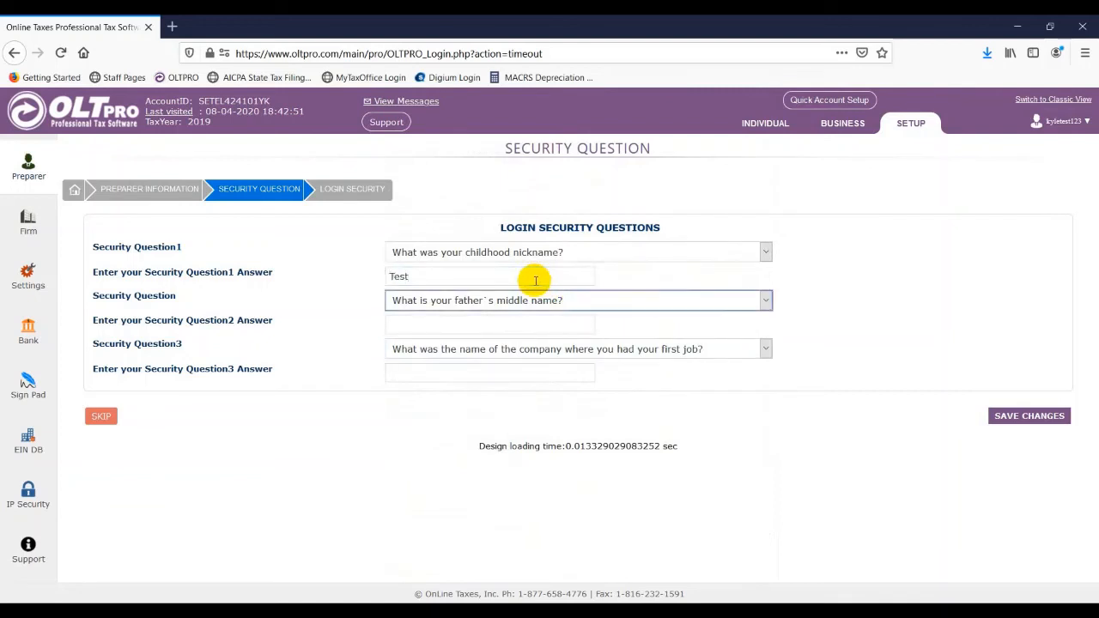
{"action": "key", "text": "Tab"}
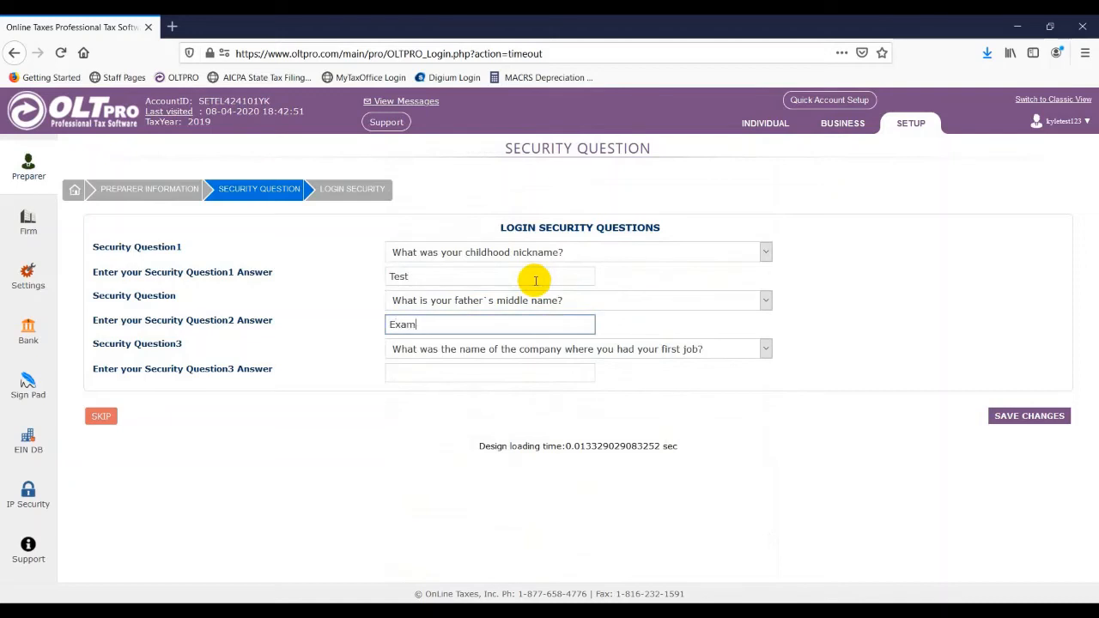
{"action": "key", "text": "Tab"}
{"action": "key", "text": "Tab"}
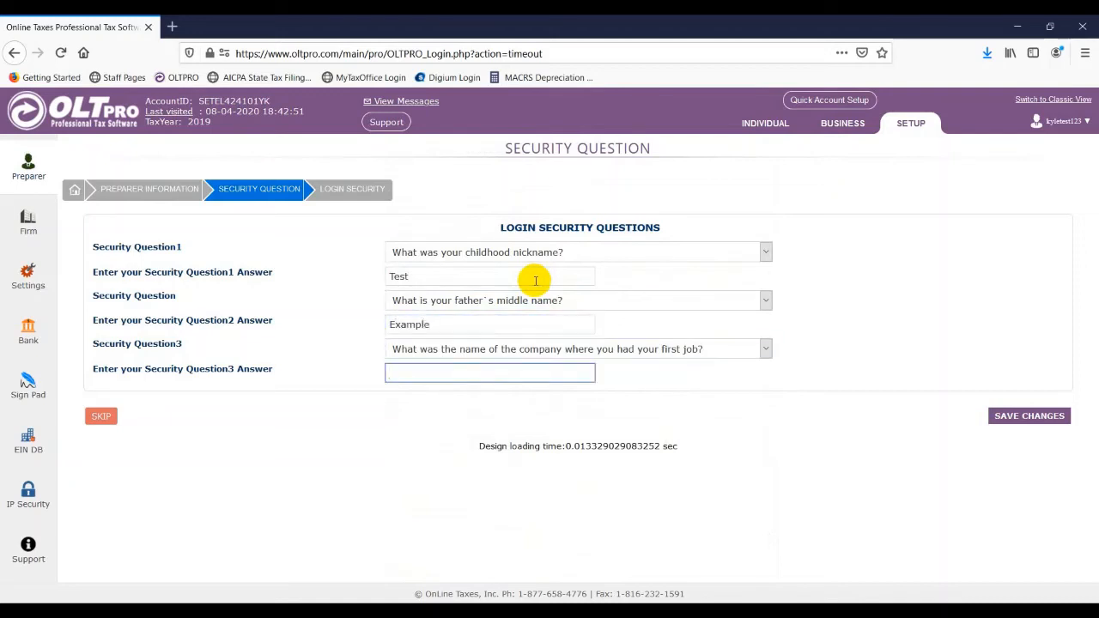
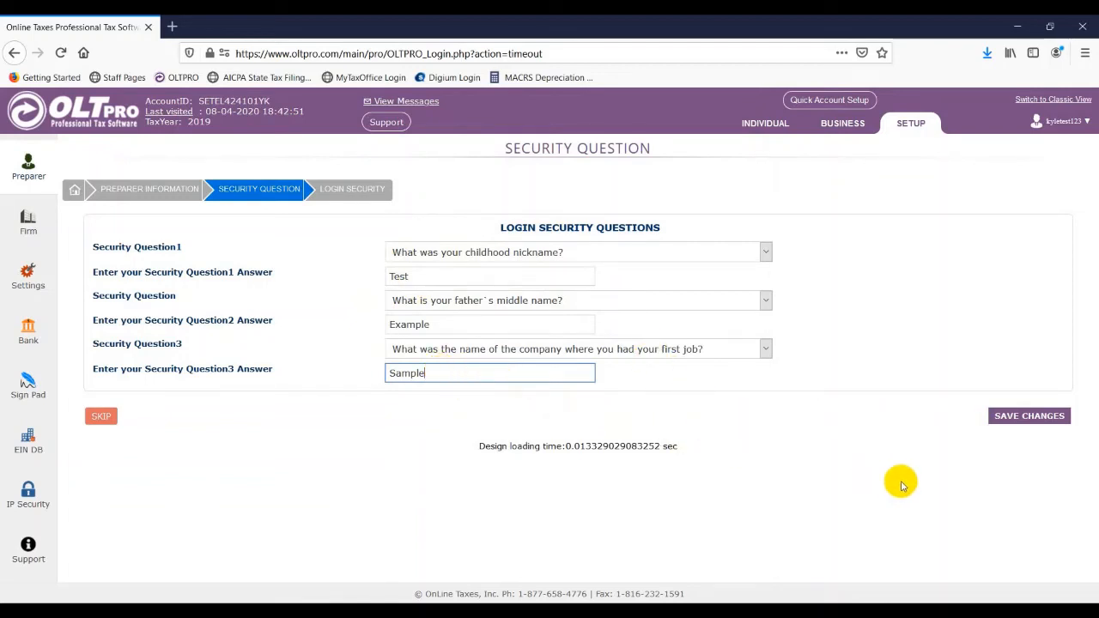
Save the security questions and complete setup without adding any login security
{"action": "left_click", "coordinate": [1015, 419]}
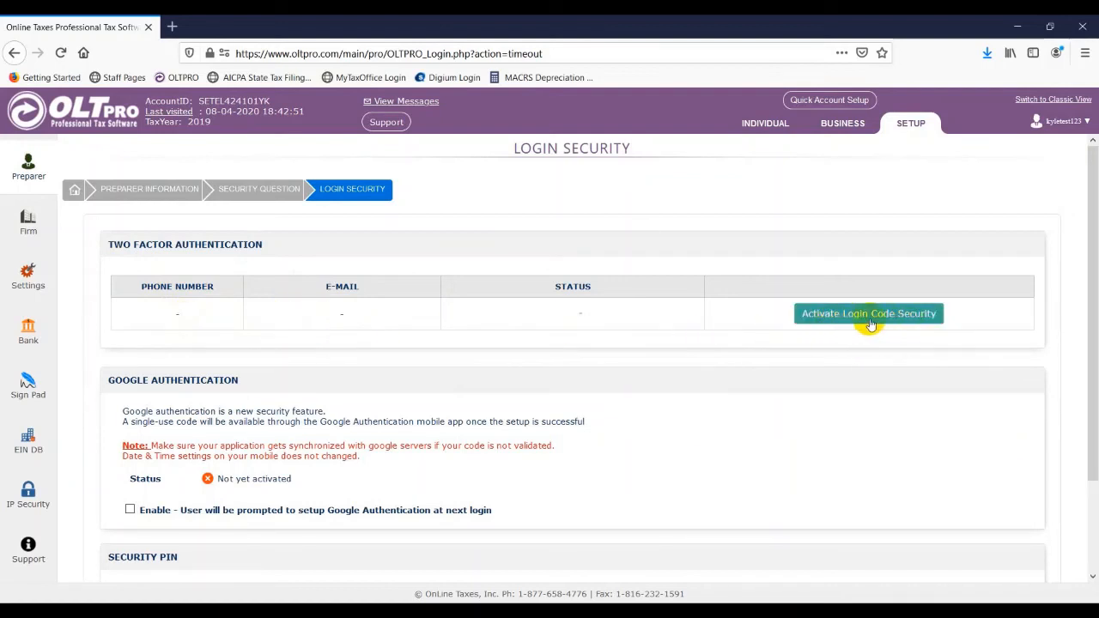
{"action": "scroll", "coordinate": [854, 322], "scroll_direction": "down", "scroll_amount": 2}
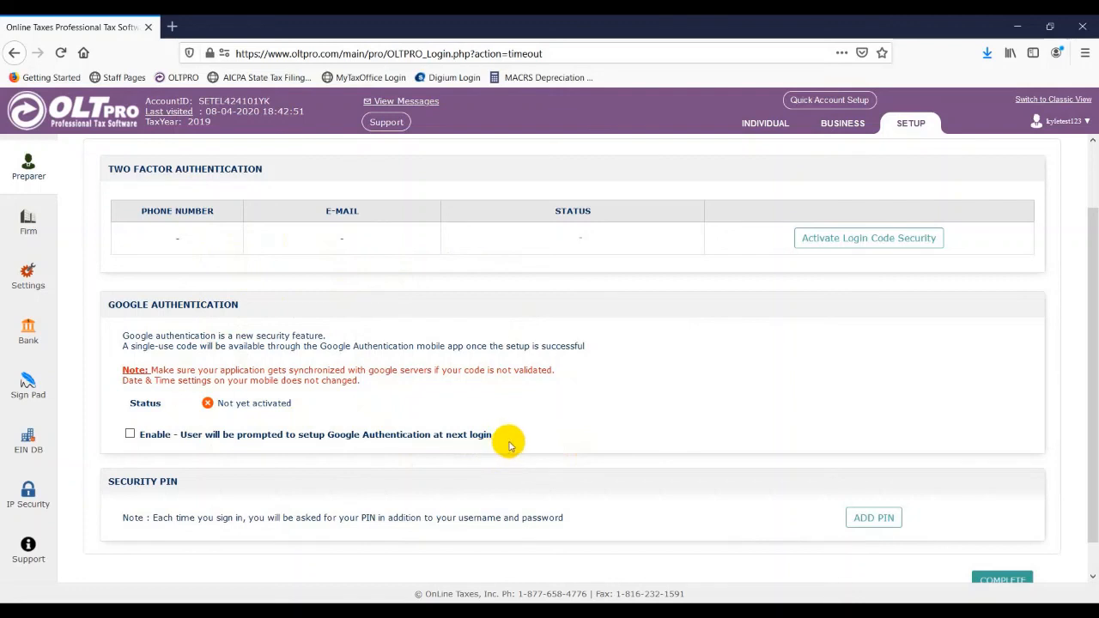
{"action": "scroll", "coordinate": [513, 441], "scroll_direction": "down", "scroll_amount": 1}
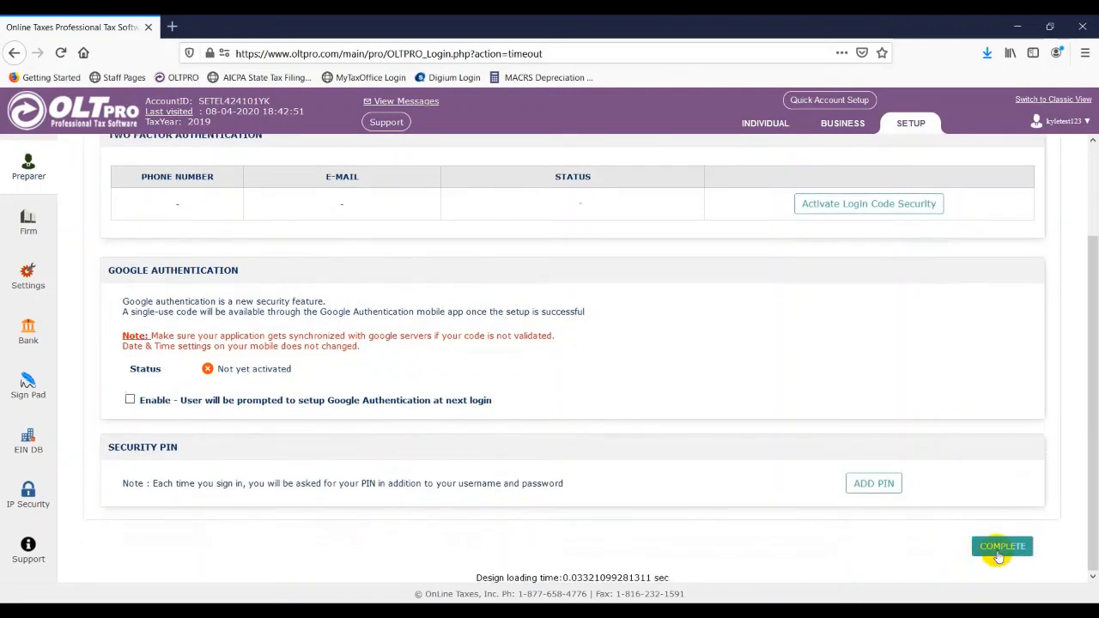
{"action": "left_click", "coordinate": [1001, 547]}
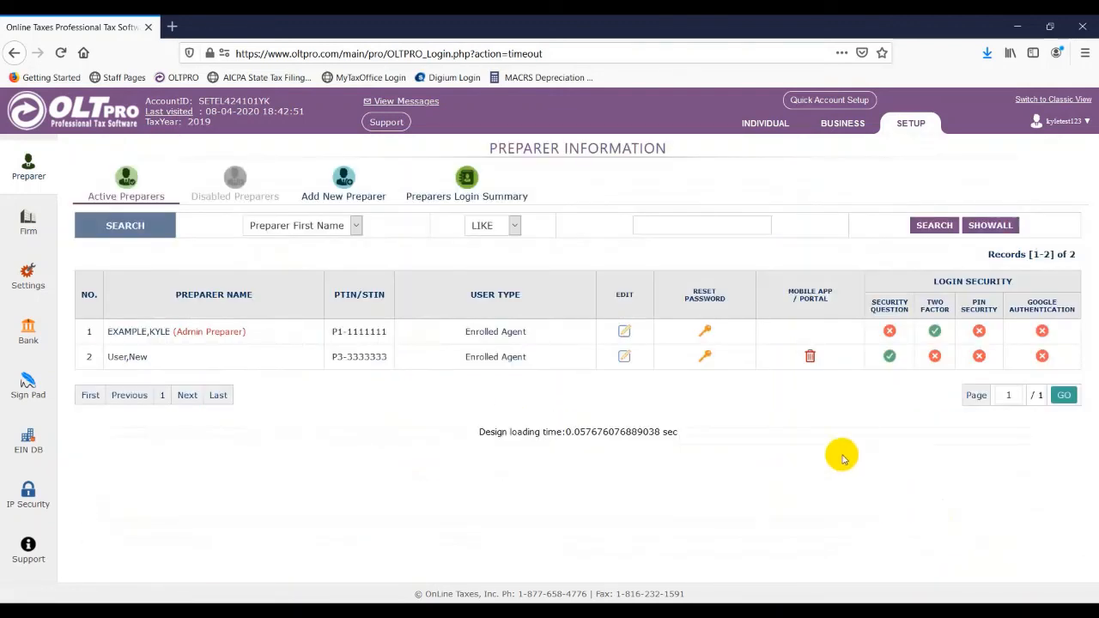